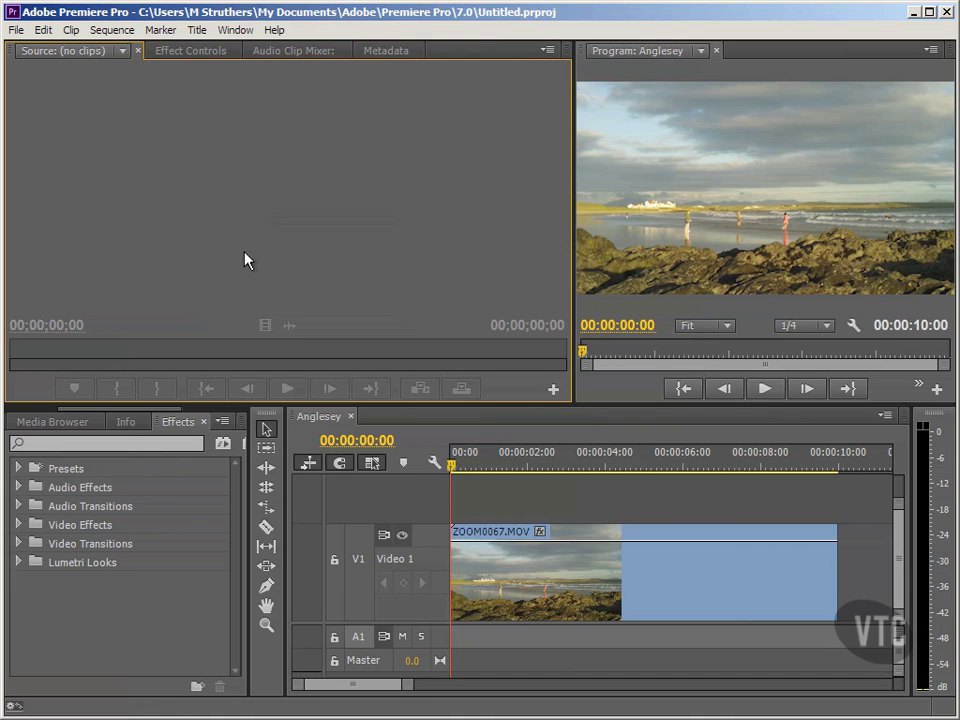
Apply the Find Edges effect from the Stylize video effects to the ZOOM0067.MOV clip on Video 1
{"action": "left_click", "coordinate": [17, 525]}
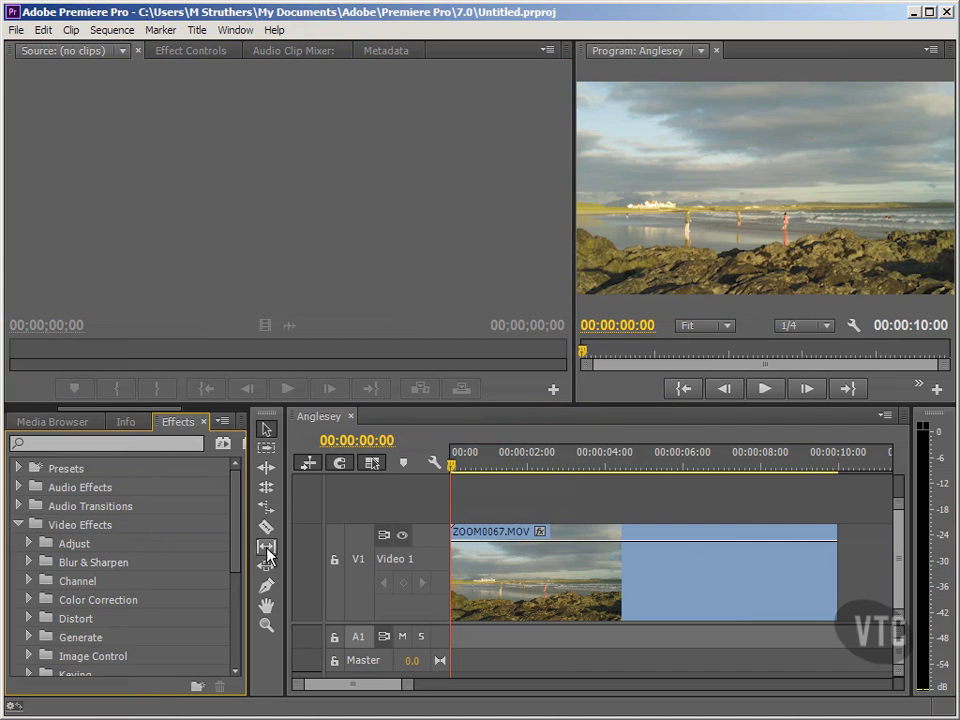
{"action": "left_click_drag", "start_coordinate": [238, 540], "coordinate": [226, 616]}
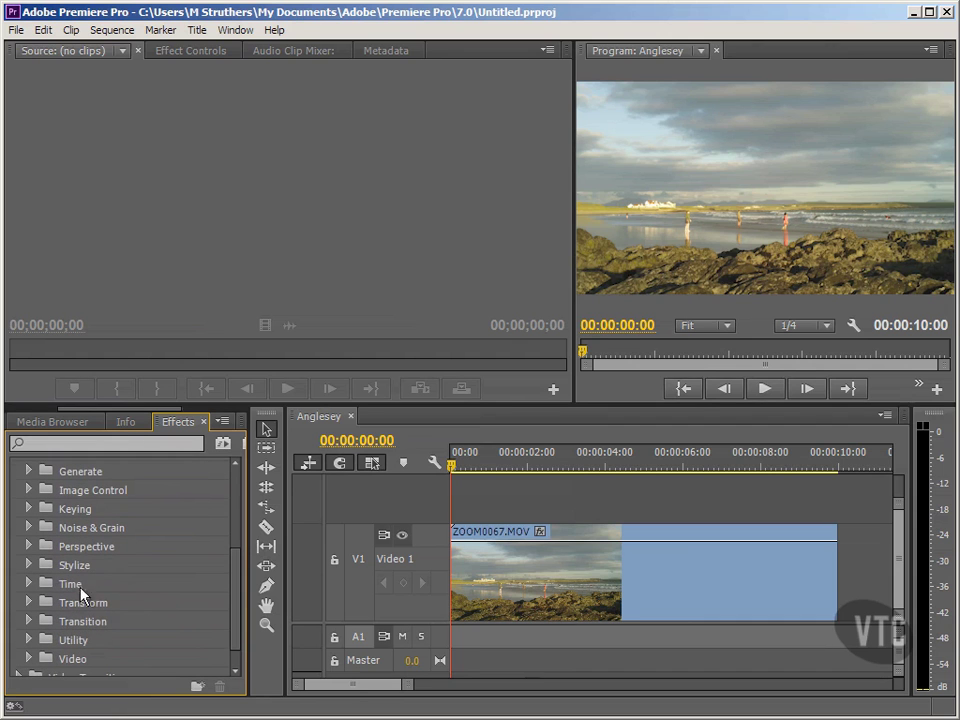
{"action": "left_click", "coordinate": [29, 565]}
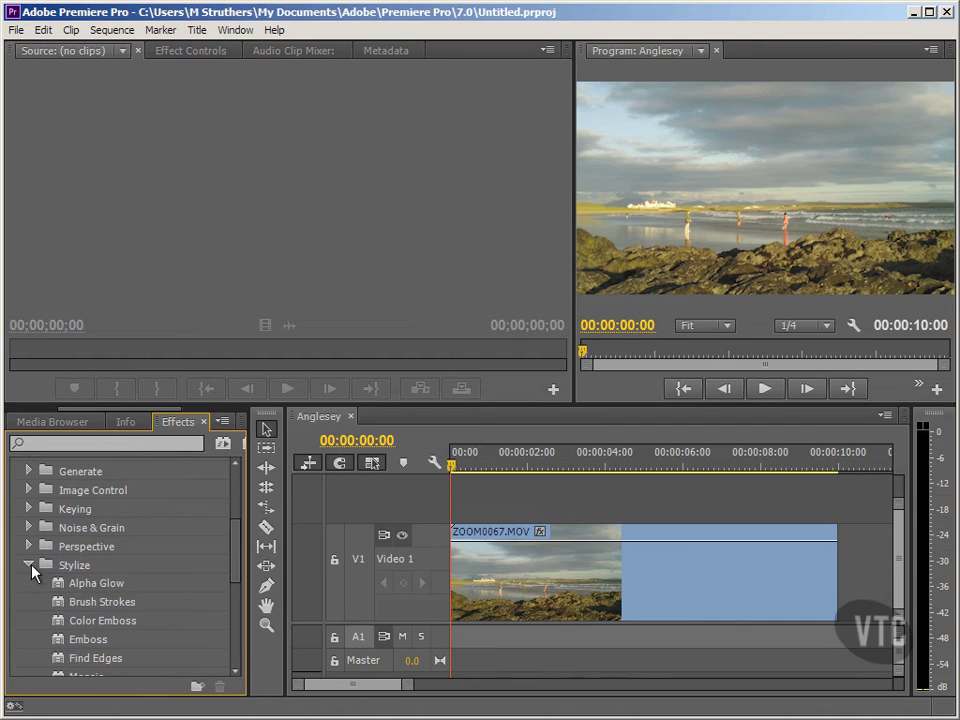
{"action": "left_click_drag", "start_coordinate": [231, 568], "coordinate": [198, 605]}
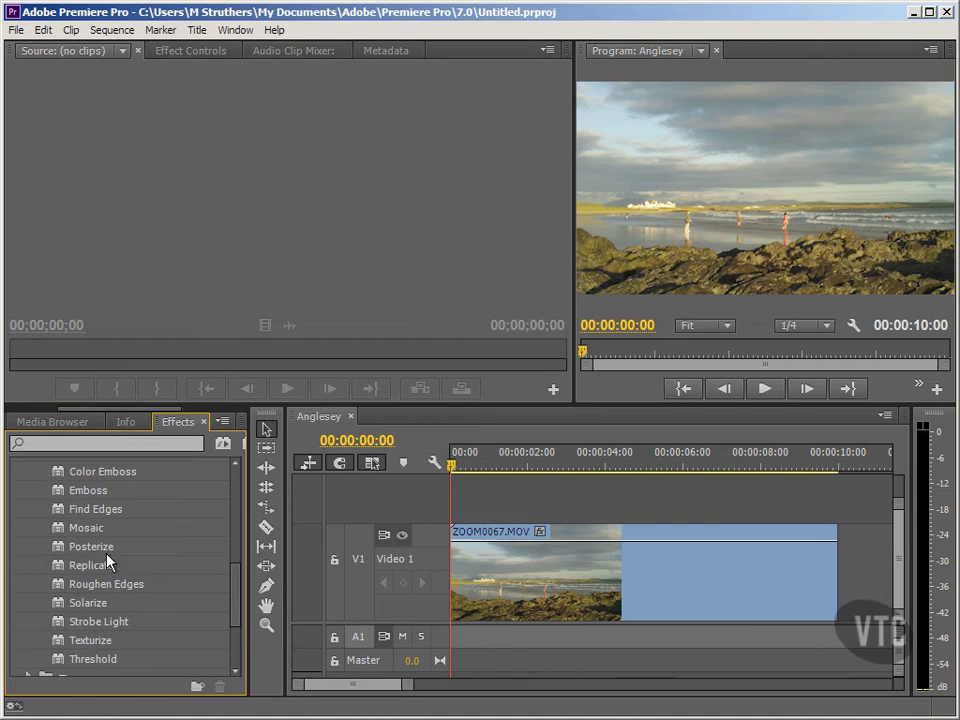
{"action": "left_click", "coordinate": [62, 512]}
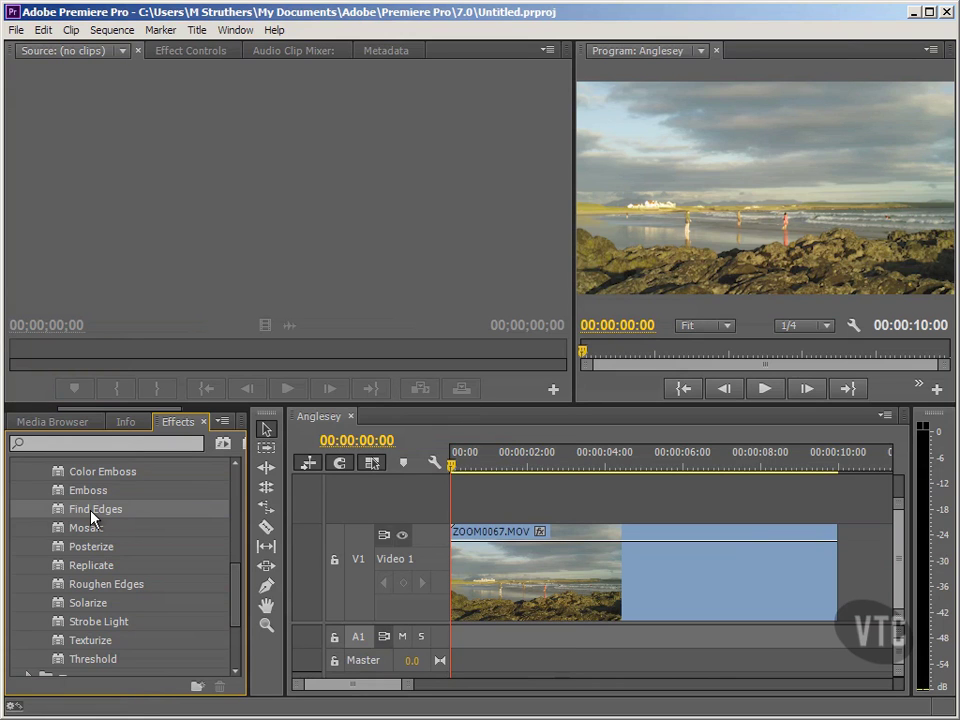
{"action": "left_click_drag", "start_coordinate": [92, 516], "coordinate": [455, 566]}
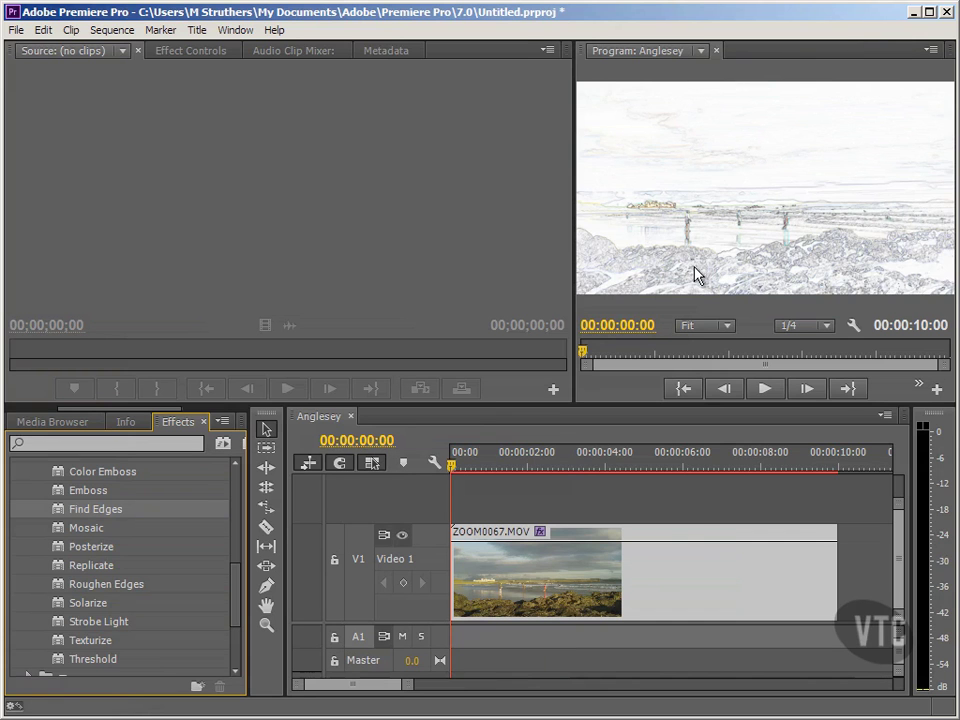
Play the Anglesey sequence to preview the Find Edges effect, and return to the start
{"action": "left_click", "coordinate": [764, 388]}
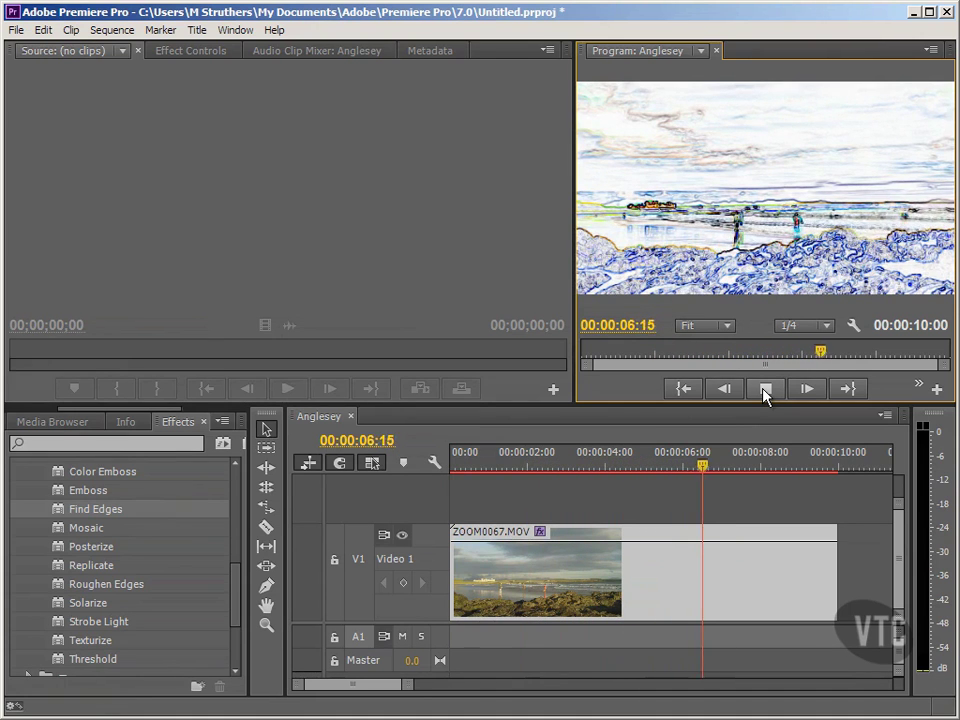
{"action": "left_click", "coordinate": [765, 389]}
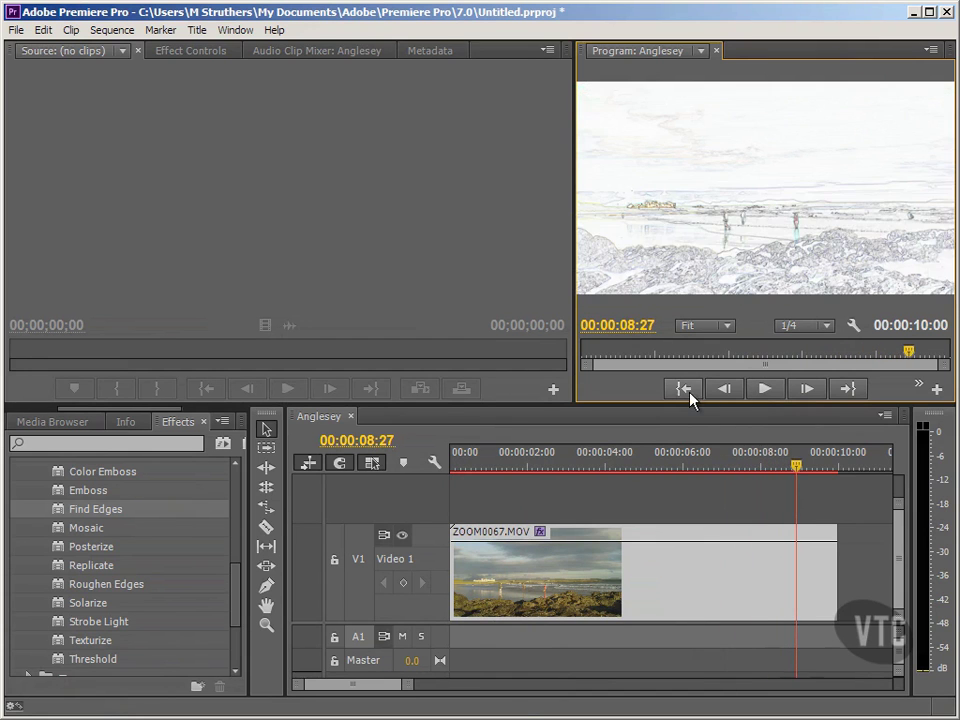
{"action": "left_click", "coordinate": [684, 389]}
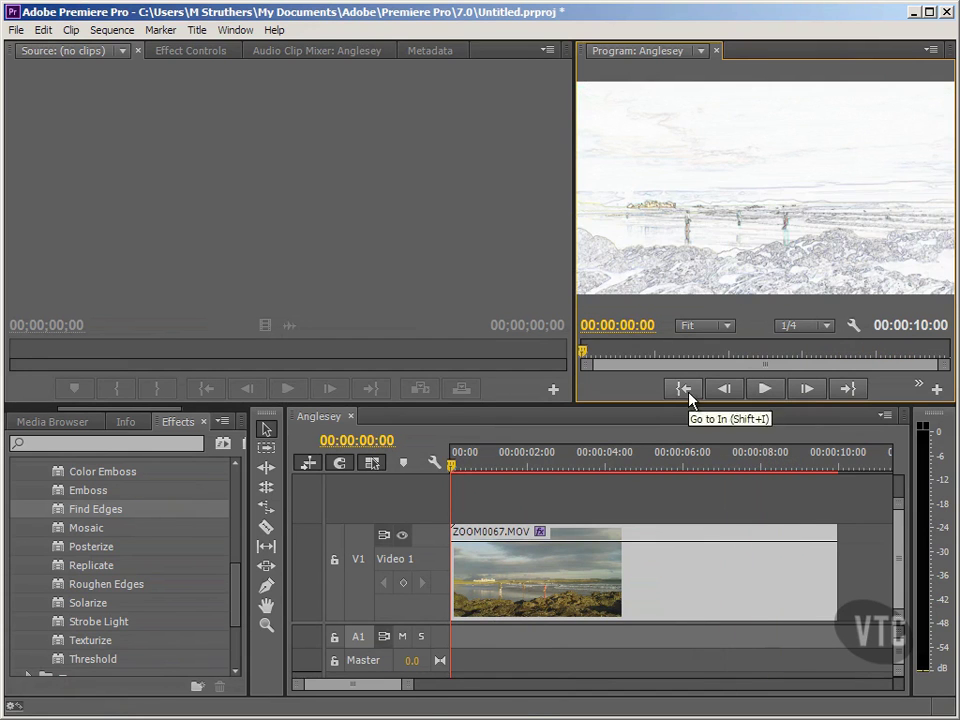
Turn on Invert for the clip's Find Edges effect
{"action": "left_click", "coordinate": [465, 578]}
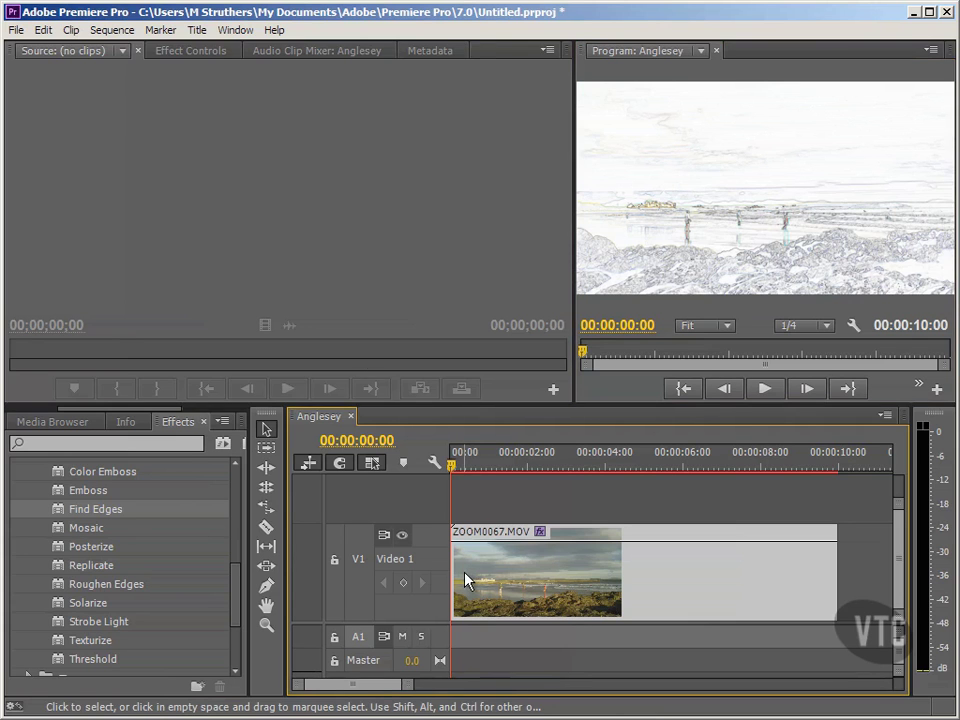
{"action": "left_click", "coordinate": [199, 51]}
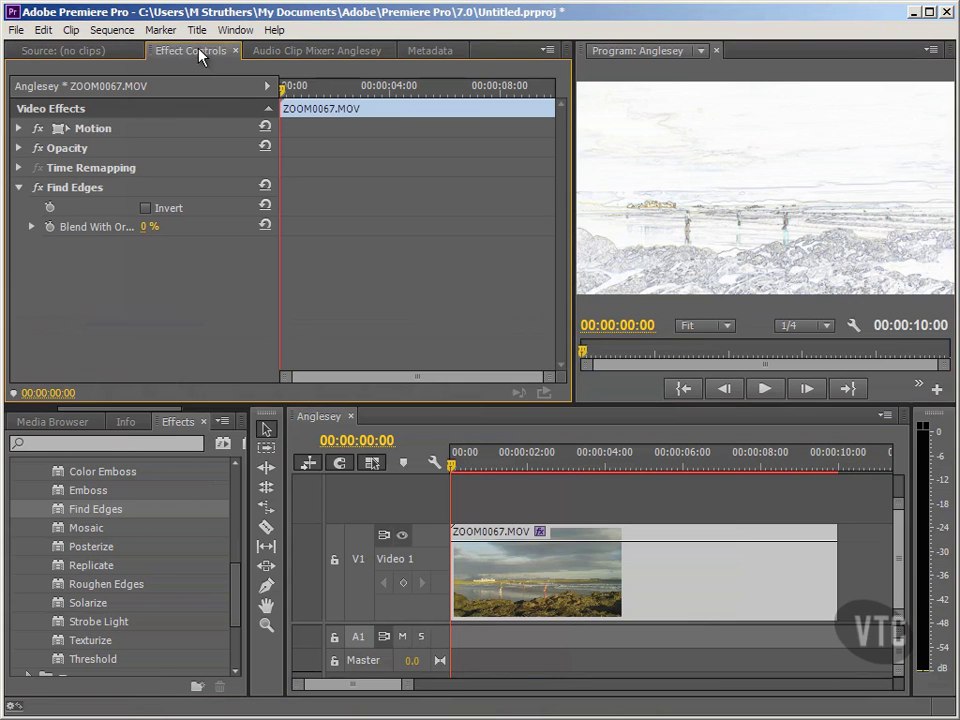
{"action": "left_click", "coordinate": [70, 197]}
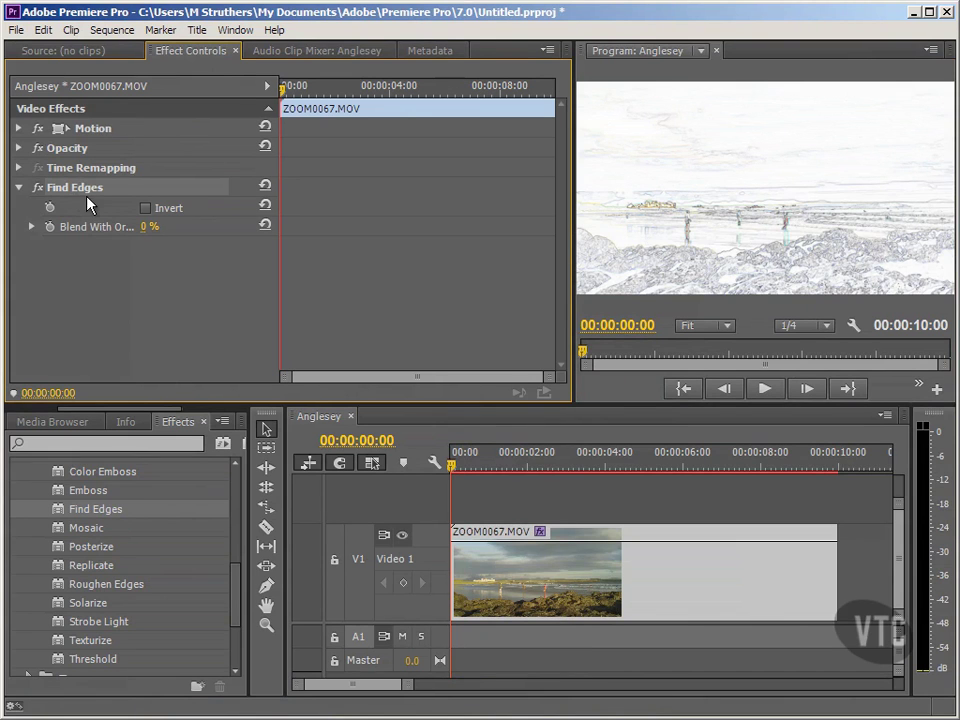
{"action": "left_click", "coordinate": [145, 209]}
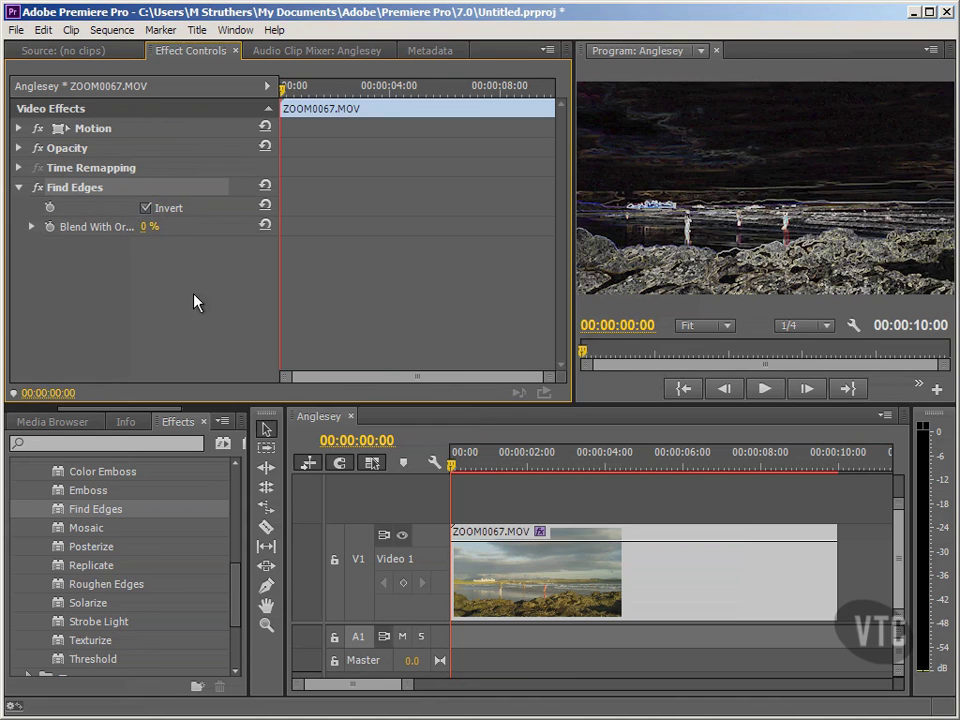
Scrub through the sequence to review the inverted Find Edges look at several points
{"action": "left_click", "coordinate": [575, 467]}
{"action": "left_click", "coordinate": [774, 467]}
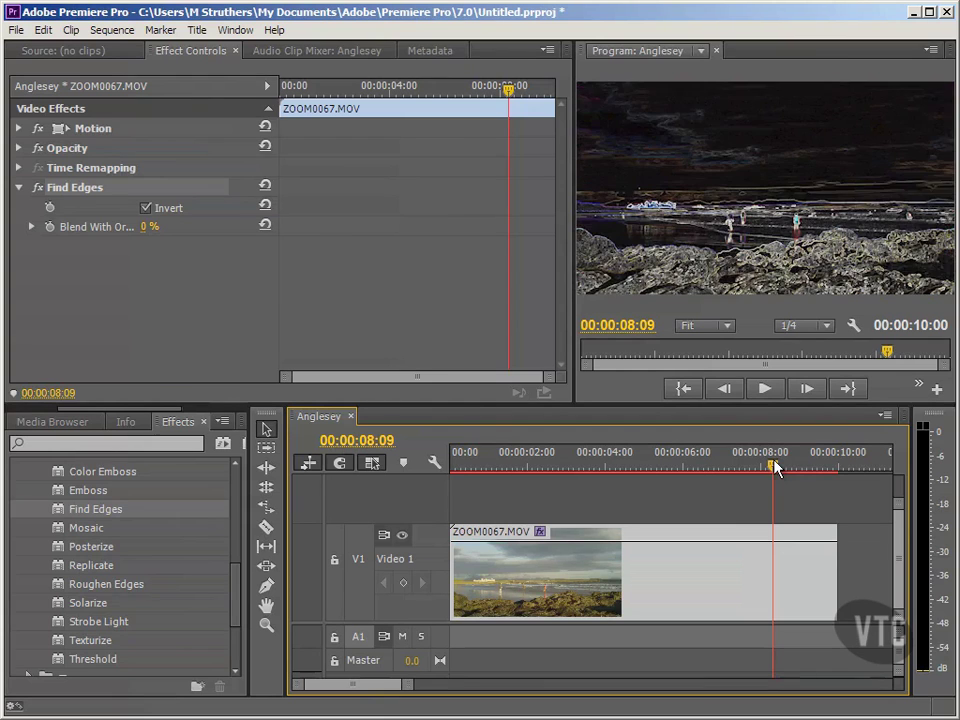
{"action": "left_click", "coordinate": [690, 467]}
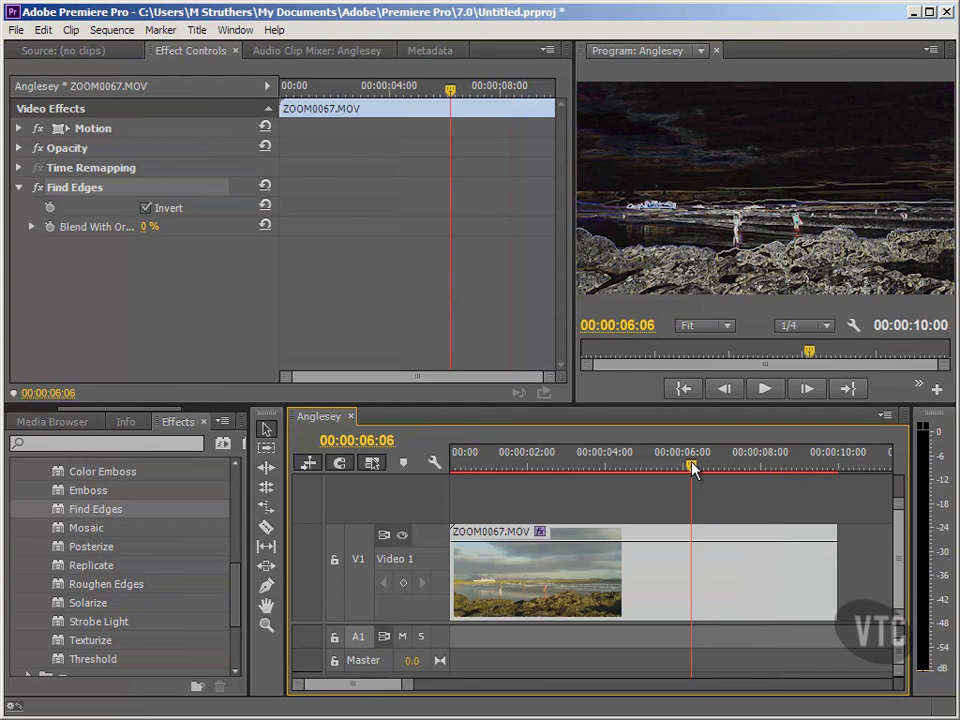
{"action": "left_click", "coordinate": [551, 464]}
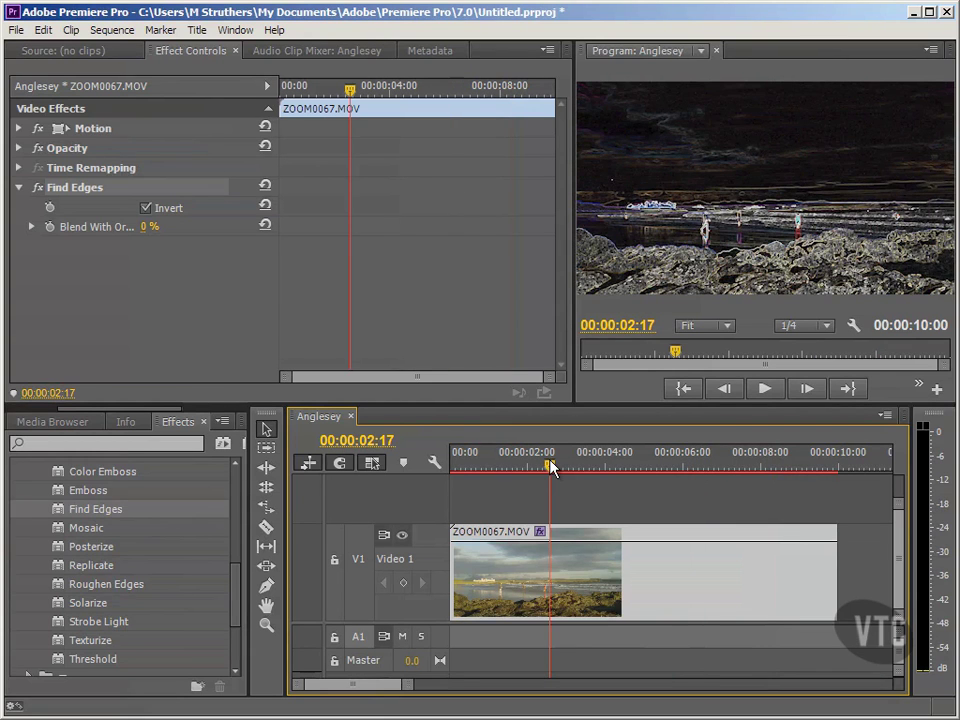
Add Blend With Original keyframes to the Find Edges effect at the clip's start and on its last frame, 00:00:09:29
{"action": "left_click", "coordinate": [683, 388]}
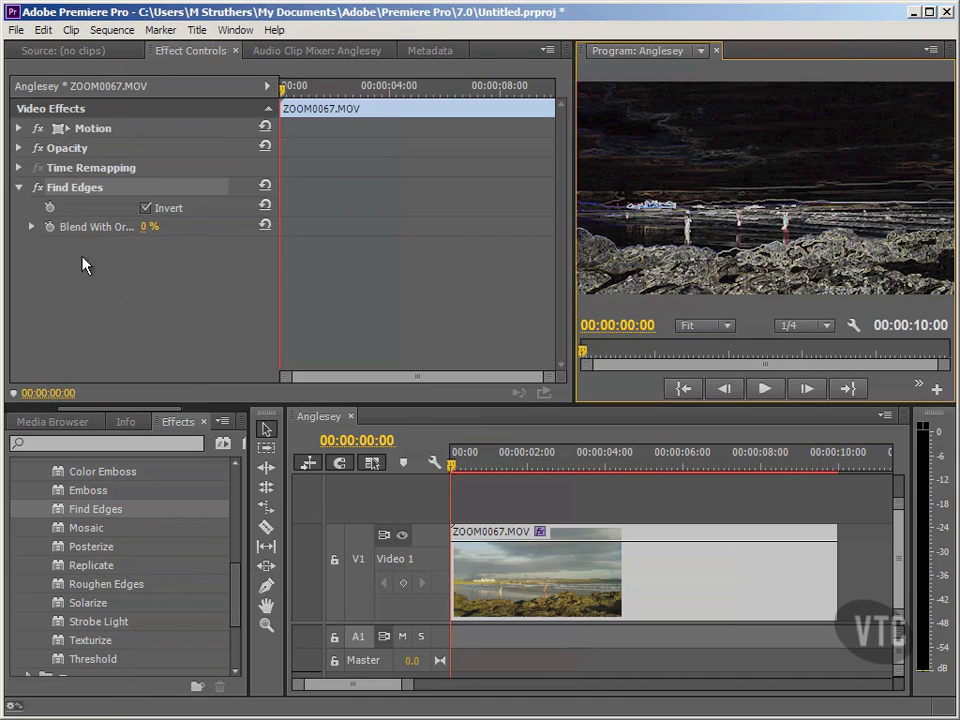
{"action": "left_click", "coordinate": [49, 227]}
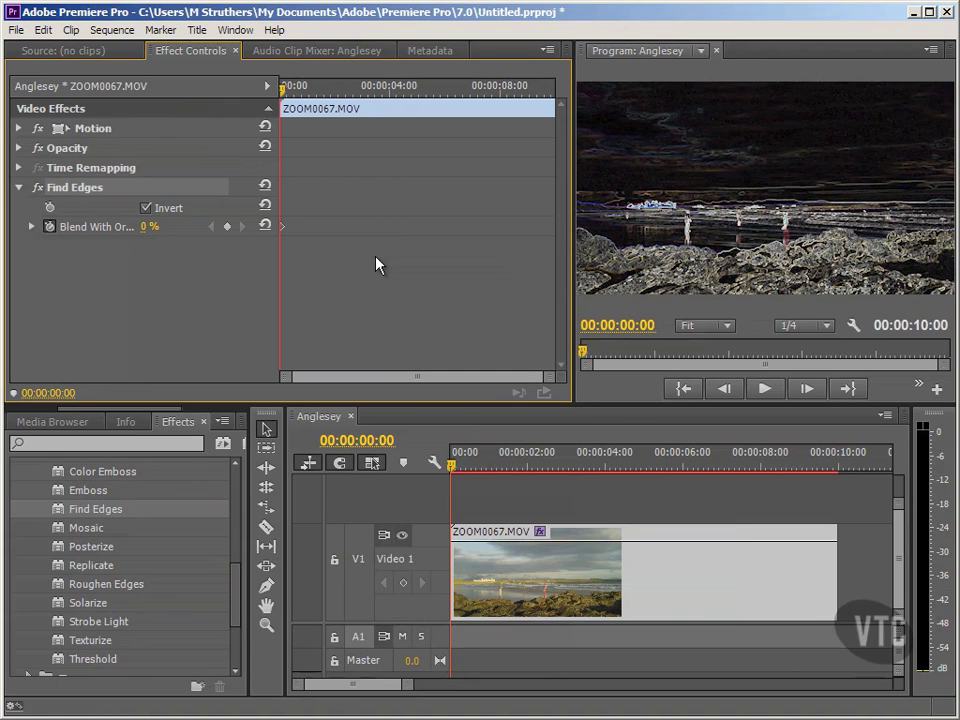
{"action": "left_click", "coordinate": [821, 461]}
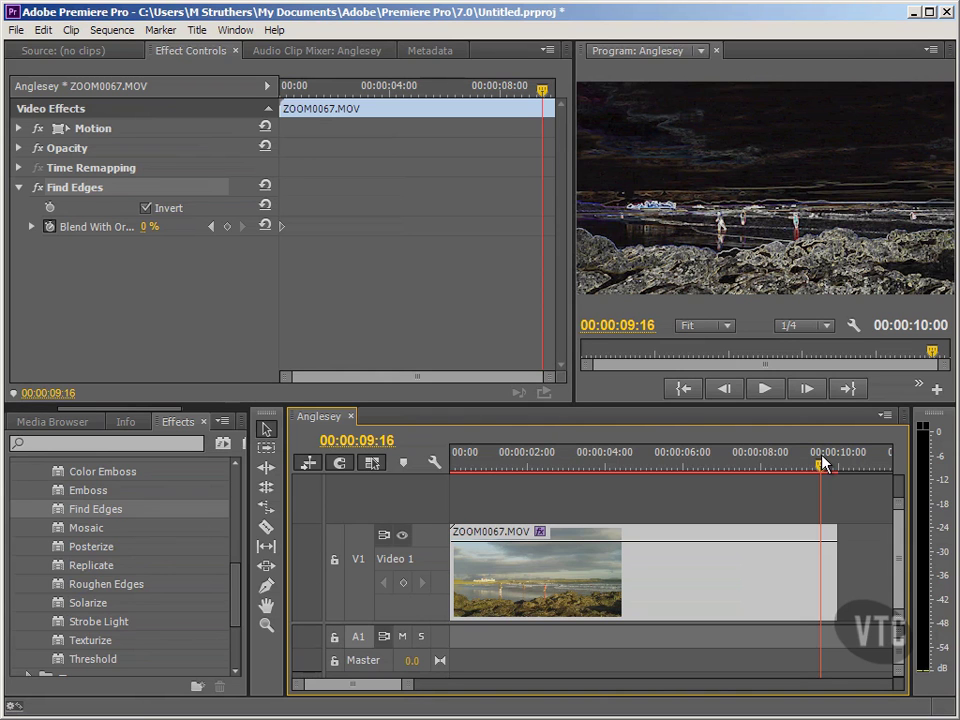
{"action": "left_click", "coordinate": [840, 396]}
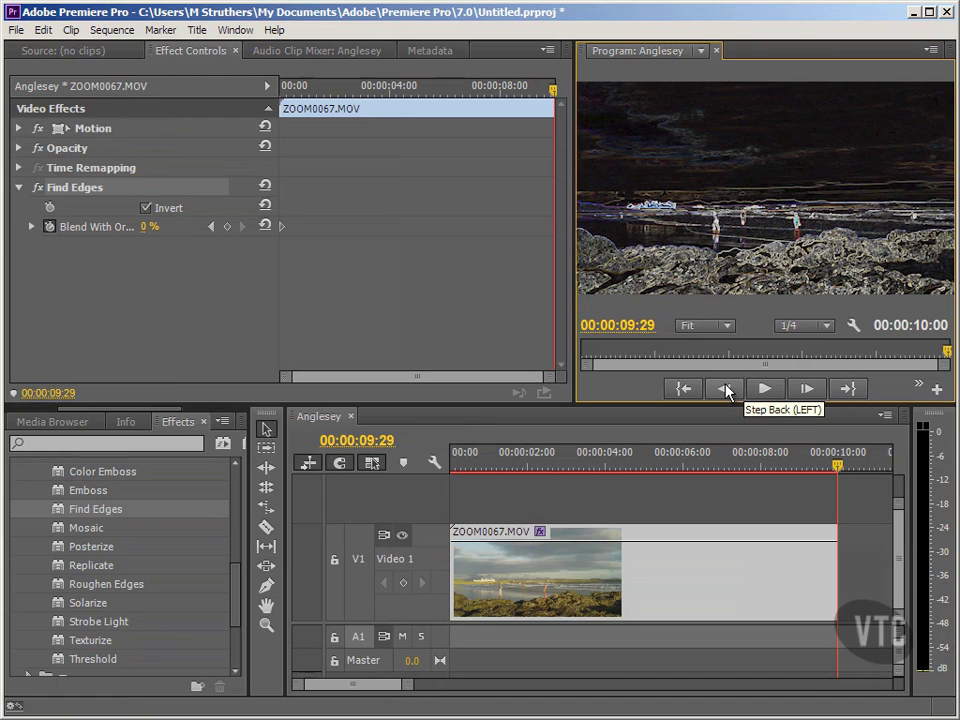
{"action": "left_click", "coordinate": [727, 390]}
{"action": "left_click", "coordinate": [727, 390]}
{"action": "key", "text": "Right"}
{"action": "key", "text": "Right"}
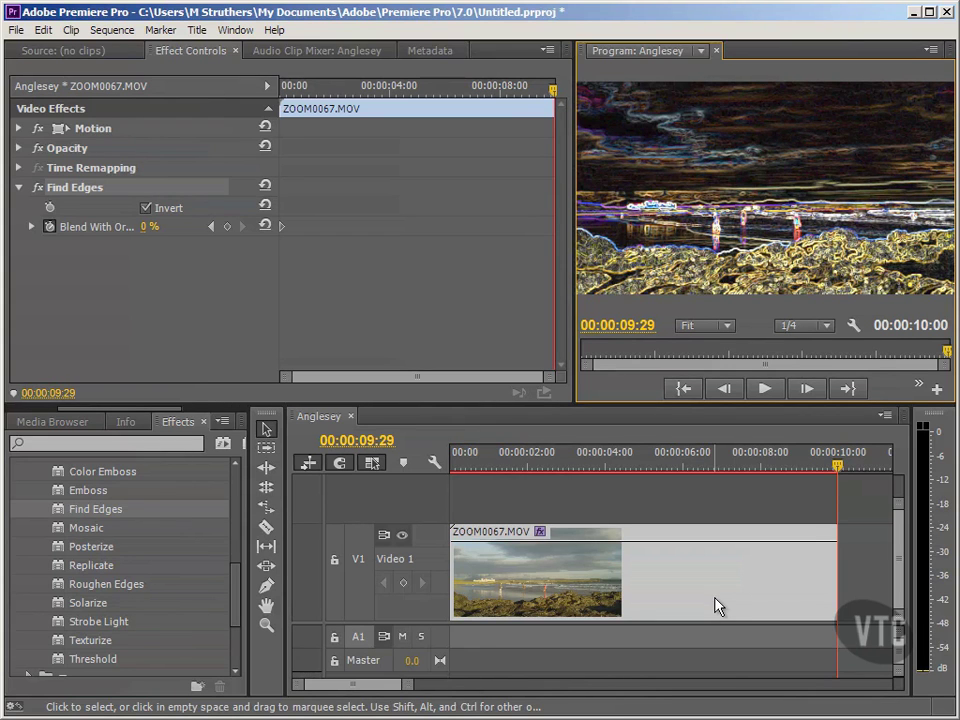
{"action": "left_click", "coordinate": [228, 227]}
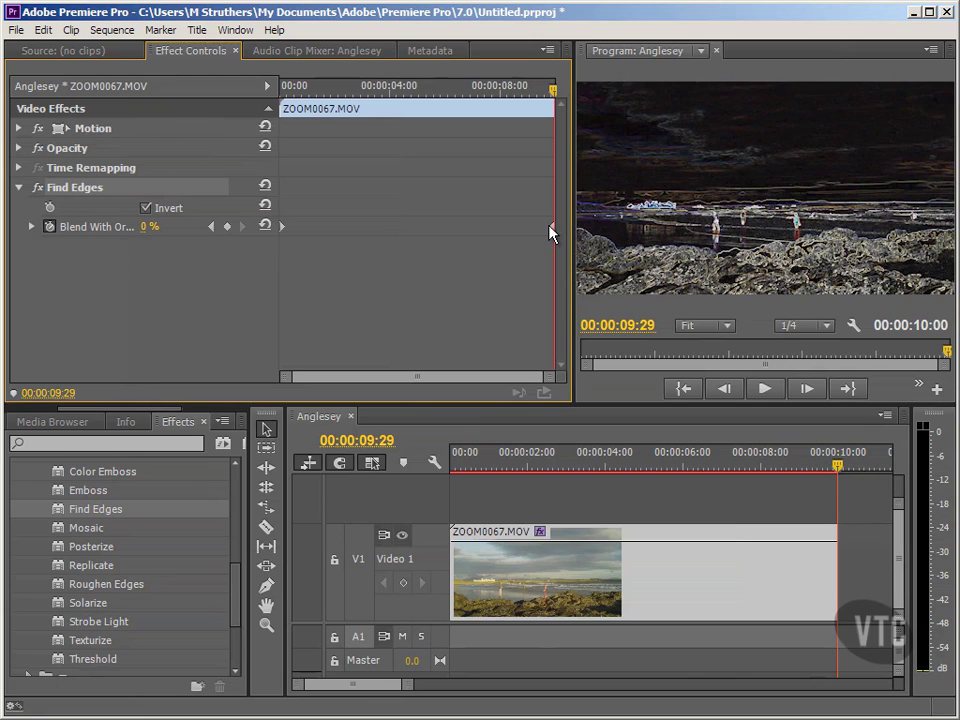
Check the end keyframe close up in the effect timeline and go back to the first Blend With Original keyframe
{"action": "left_click_drag", "start_coordinate": [291, 377], "coordinate": [413, 377]}
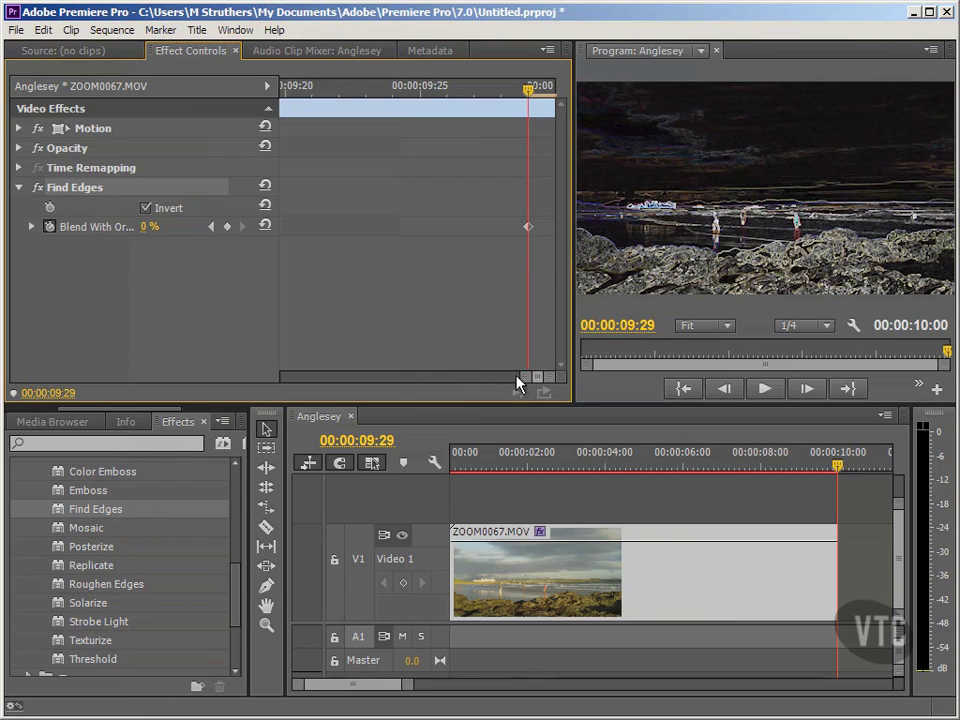
{"action": "left_click_drag", "start_coordinate": [529, 378], "coordinate": [272, 372]}
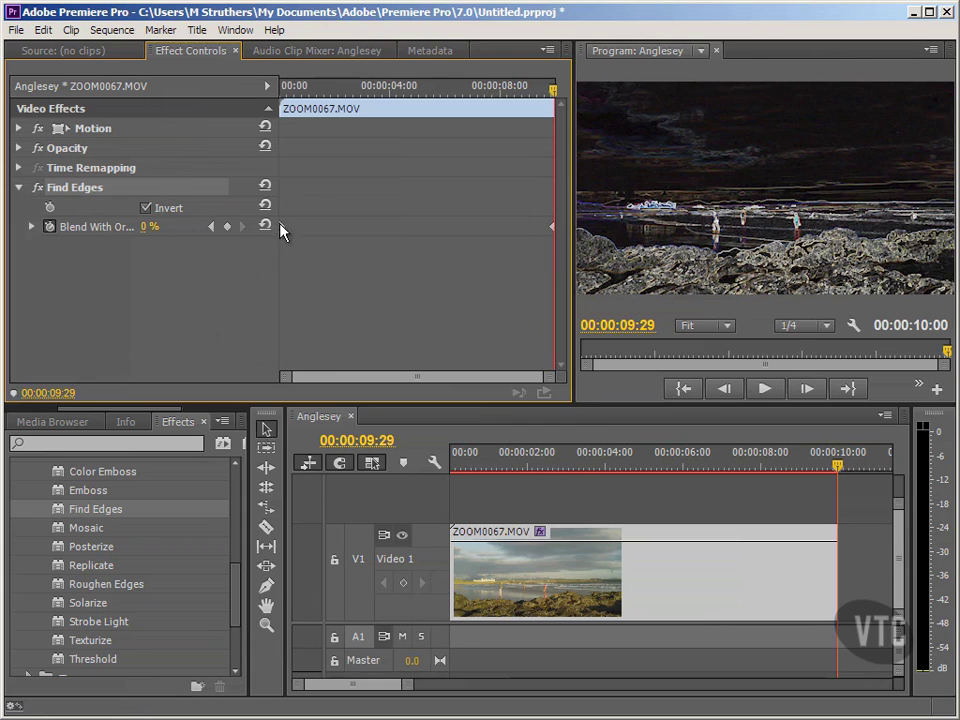
{"action": "left_click", "coordinate": [212, 227]}
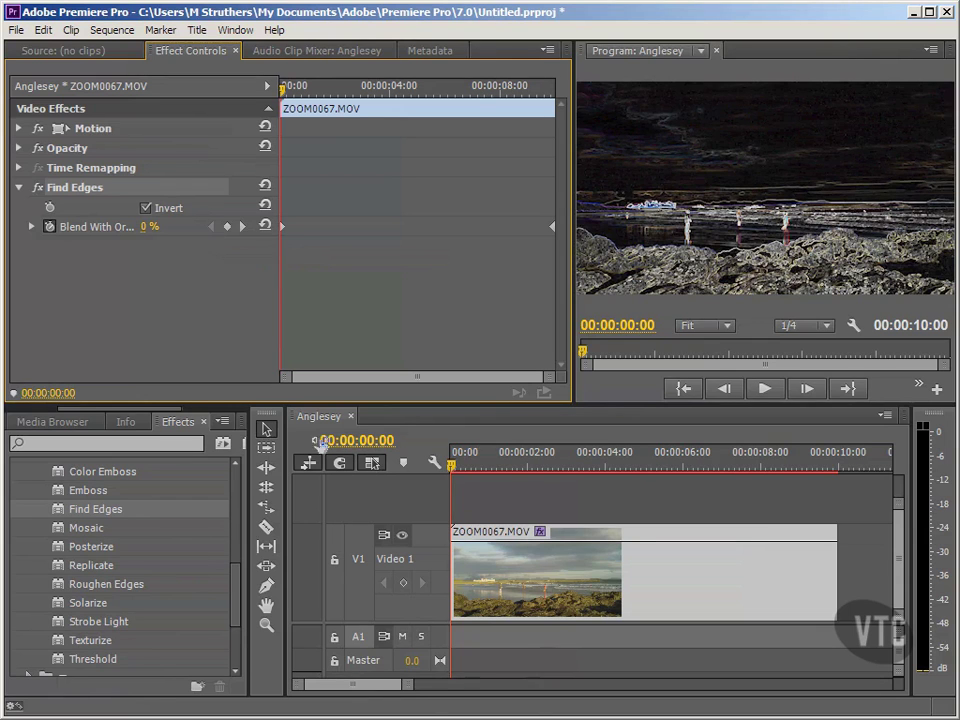
{"action": "left_click", "coordinate": [539, 534]}
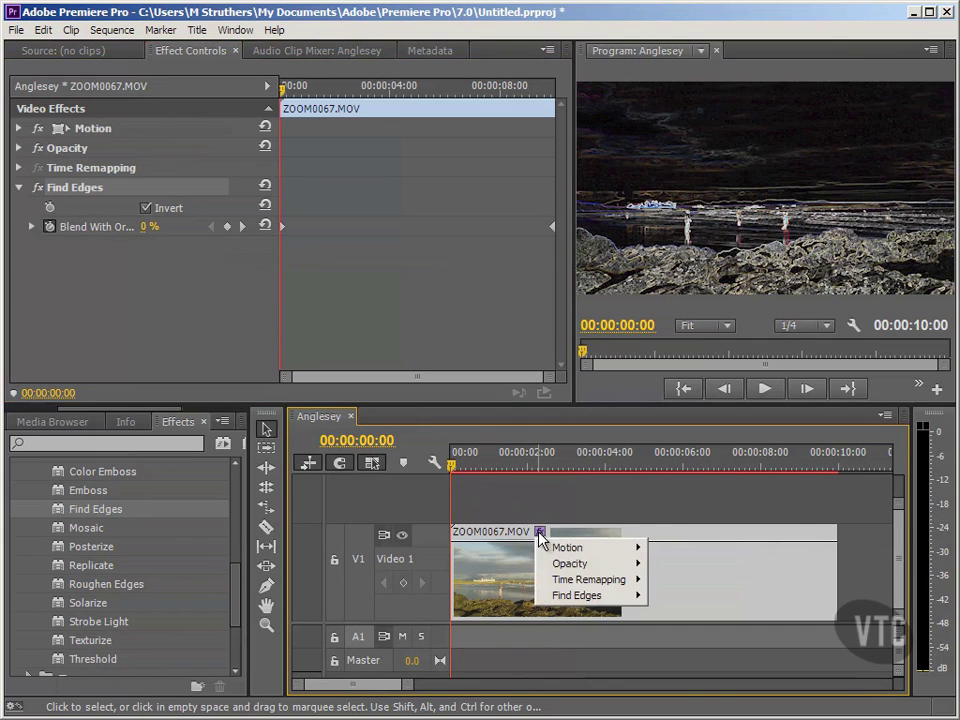
{"action": "mouse_move", "coordinate": [582, 603]}
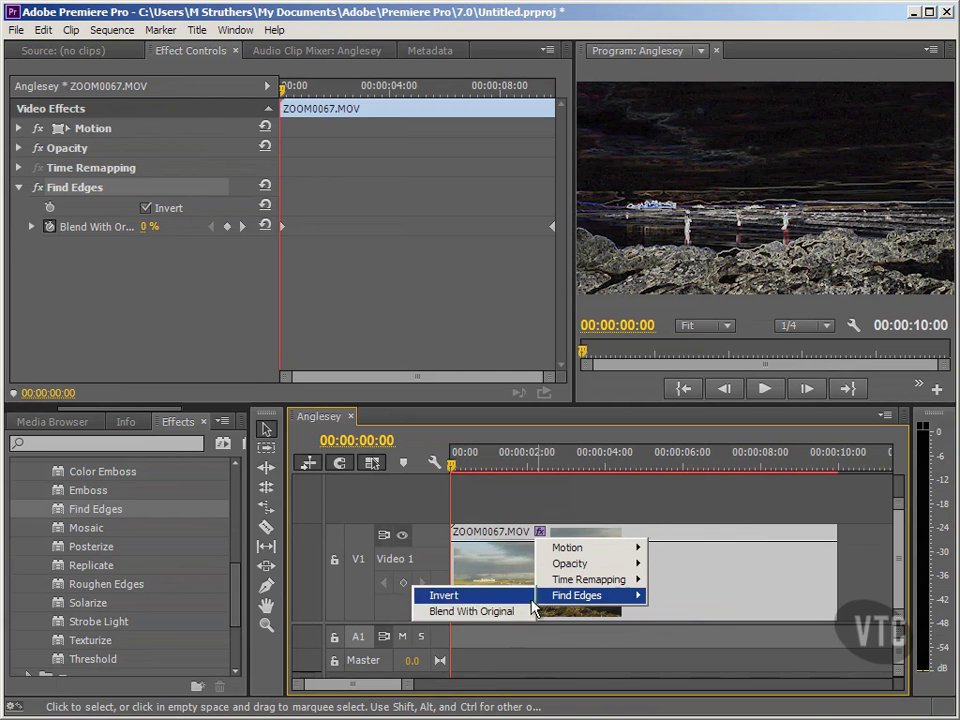
{"action": "left_click", "coordinate": [211, 323]}
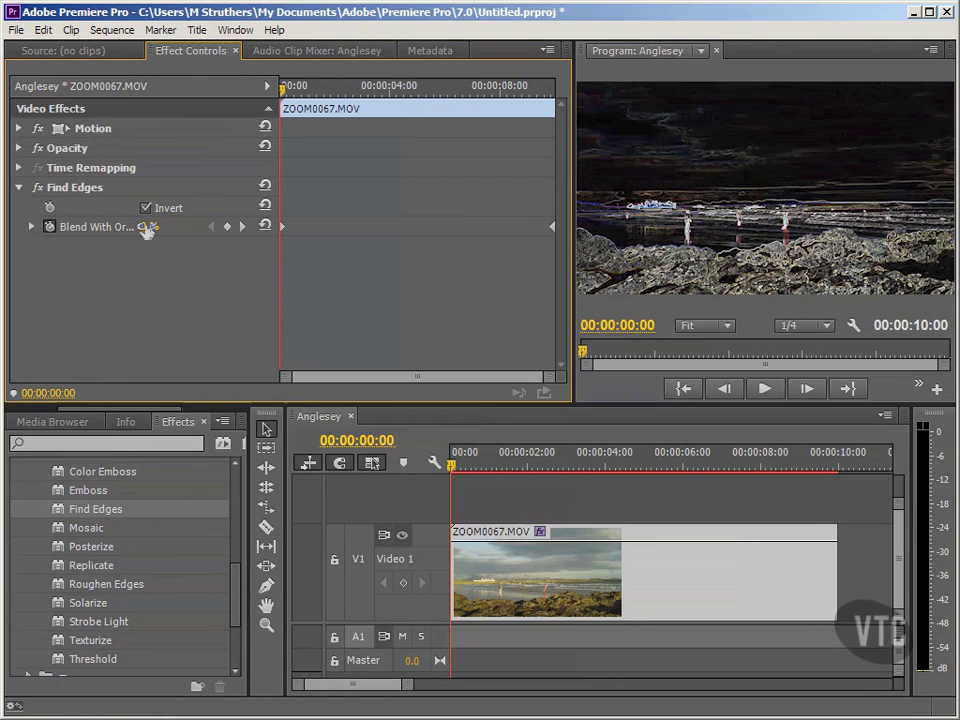
Set Blend With Original to 100% at the first keyframe of the Find Edges effect
{"action": "left_click", "coordinate": [30, 226]}
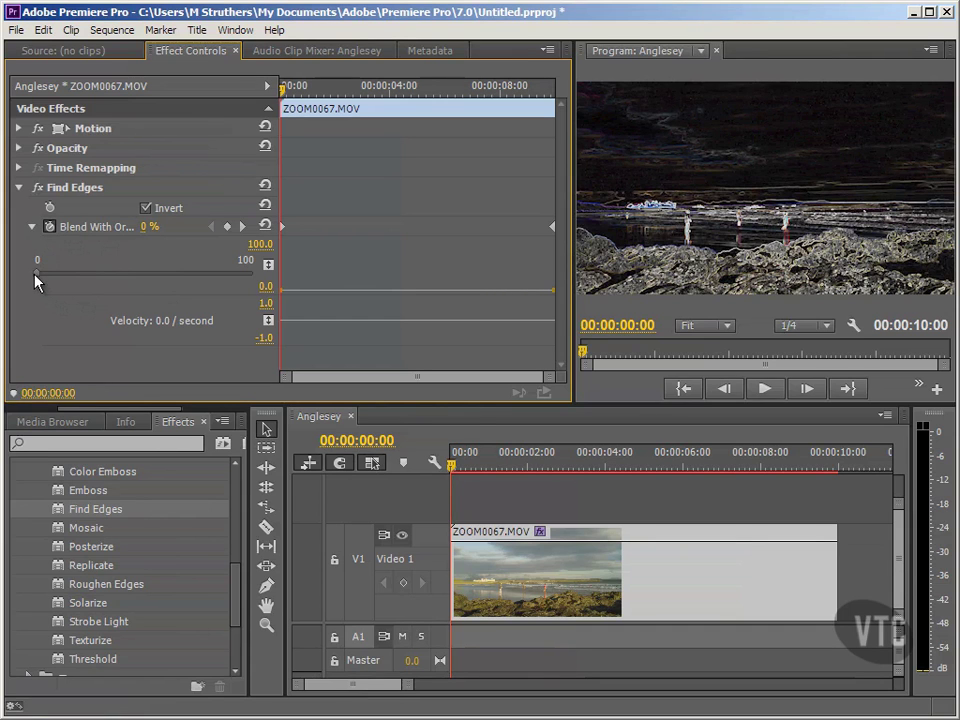
{"action": "left_click_drag", "start_coordinate": [35, 280], "coordinate": [280, 273]}
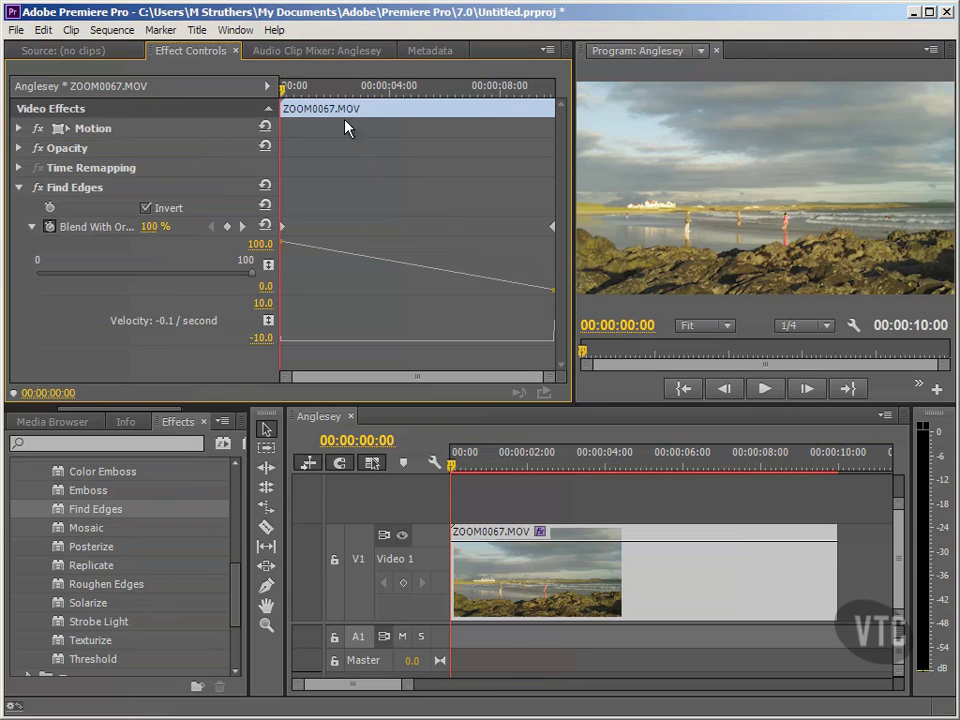
Scrub and play the sequence to review how the Find Edges blend changes over the clip, and return to the start
{"action": "left_click", "coordinate": [326, 97]}
{"action": "left_click", "coordinate": [408, 92]}
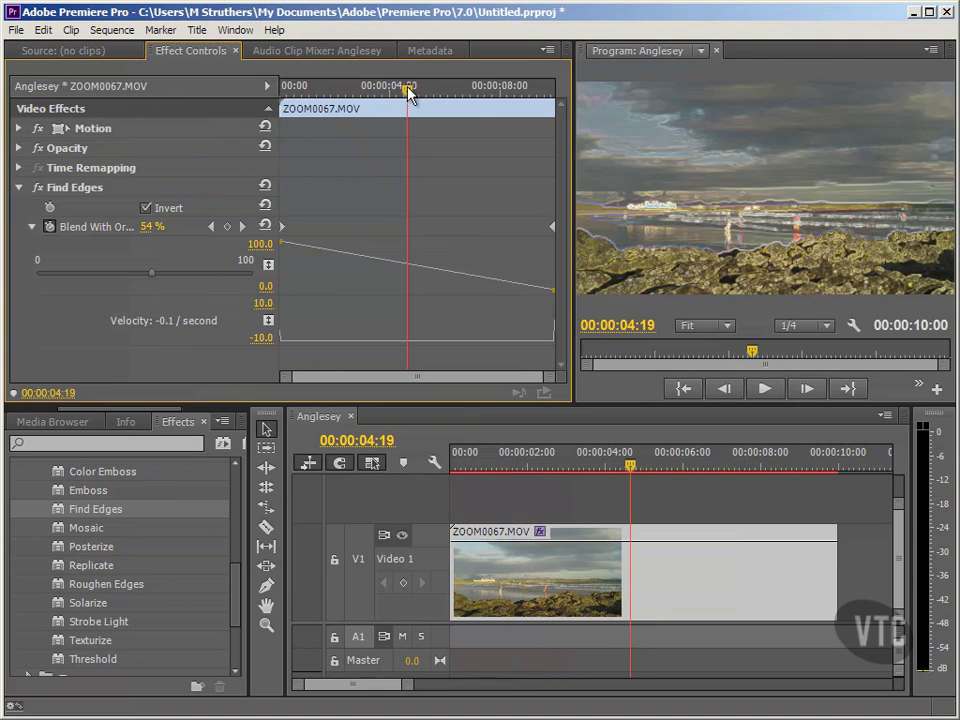
{"action": "left_click", "coordinate": [497, 92]}
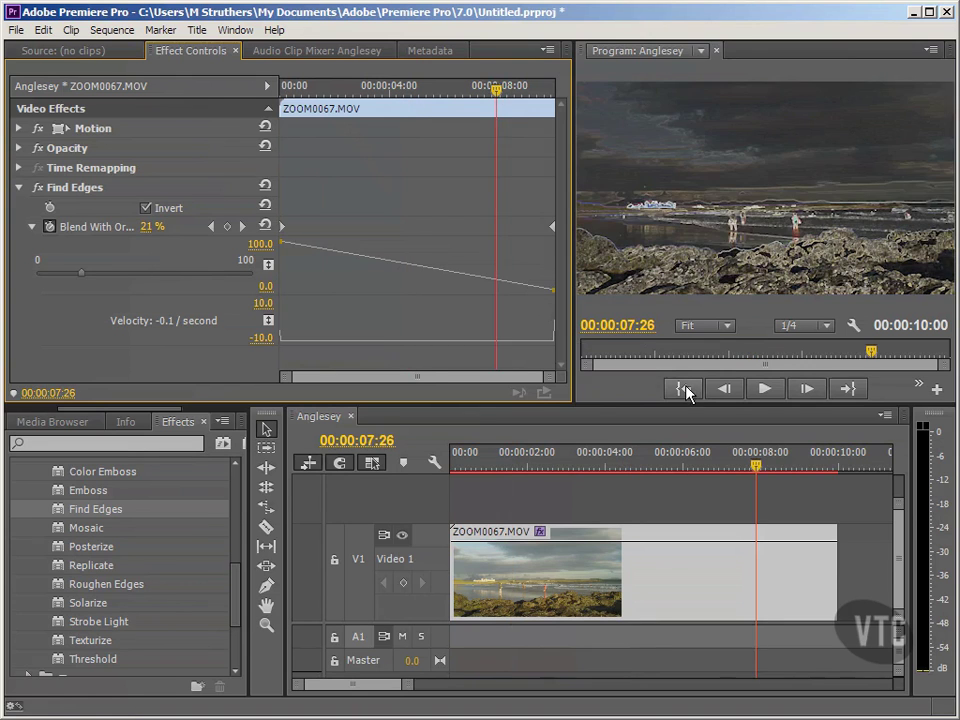
{"action": "left_click", "coordinate": [688, 391]}
{"action": "left_click", "coordinate": [764, 394]}
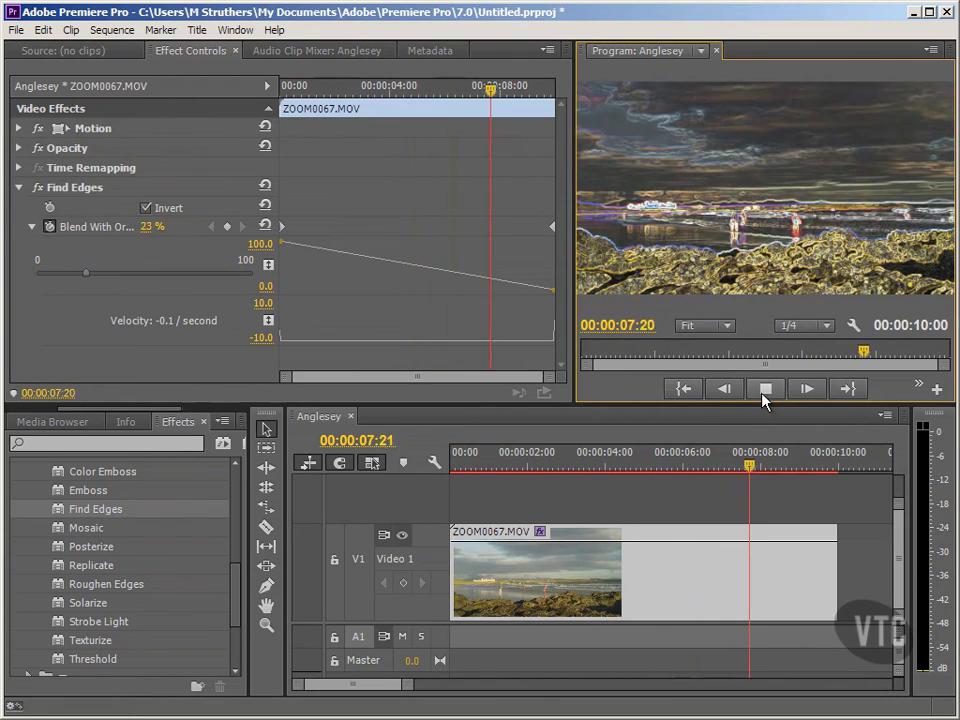
{"action": "left_click", "coordinate": [763, 396]}
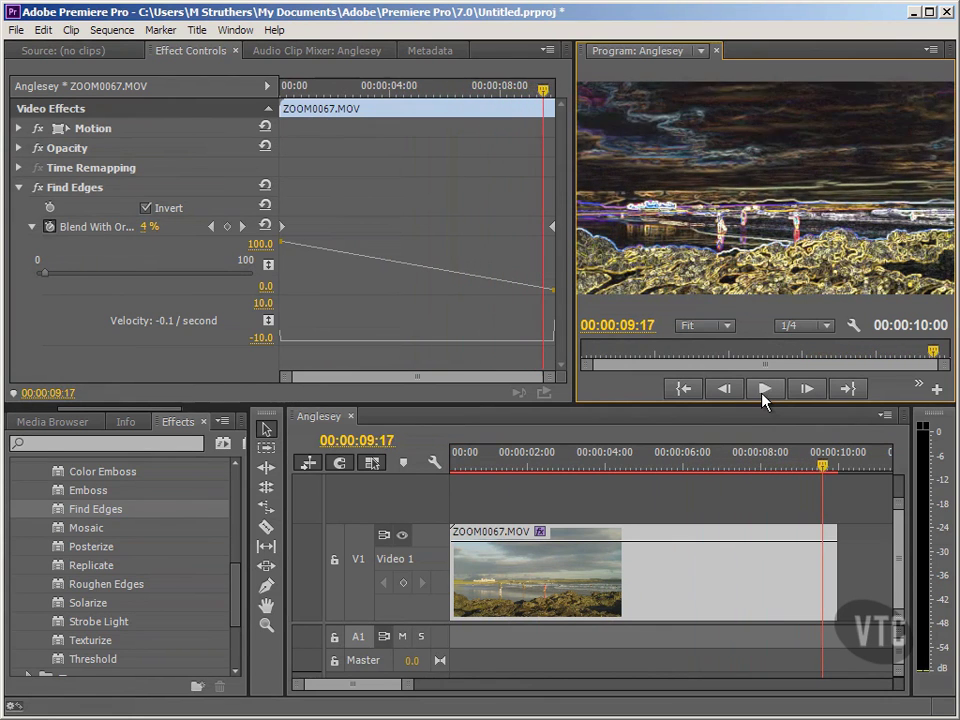
{"action": "left_click", "coordinate": [694, 394]}
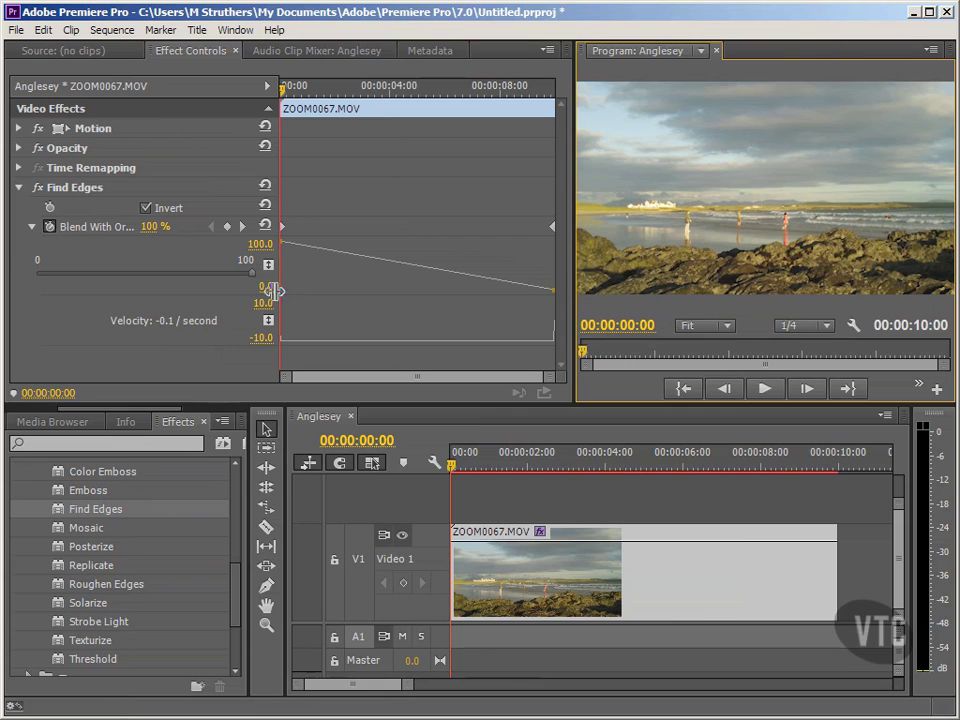
Add a Blend With Original keyframe to the Find Edges effect at 00:00:02:10 and collapse the property's graph
{"action": "left_click", "coordinate": [343, 90]}
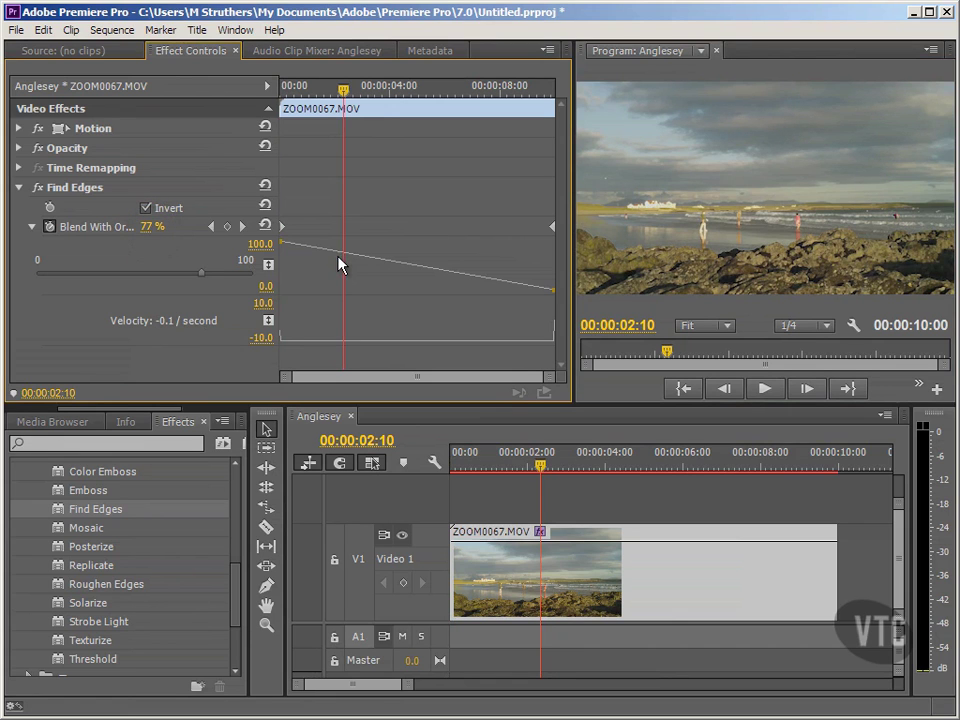
{"action": "left_click", "coordinate": [227, 226]}
{"action": "left_click", "coordinate": [31, 228]}
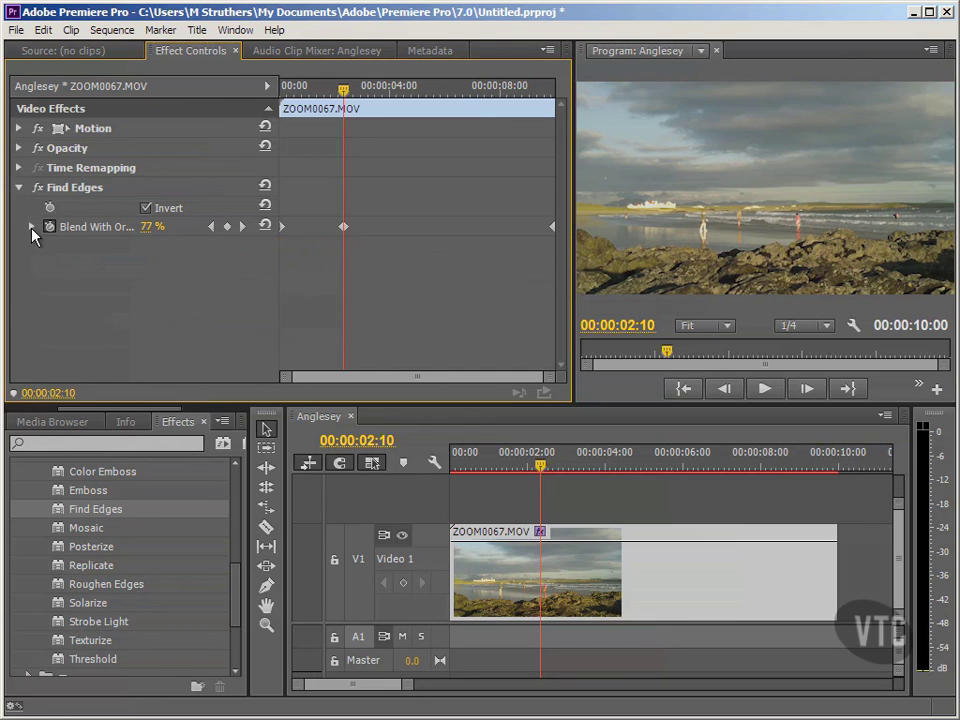
Try shifting the middle Blend With Original keyframe slightly forward in time and move it back to 00:00:02:10
{"action": "left_click", "coordinate": [19, 188]}
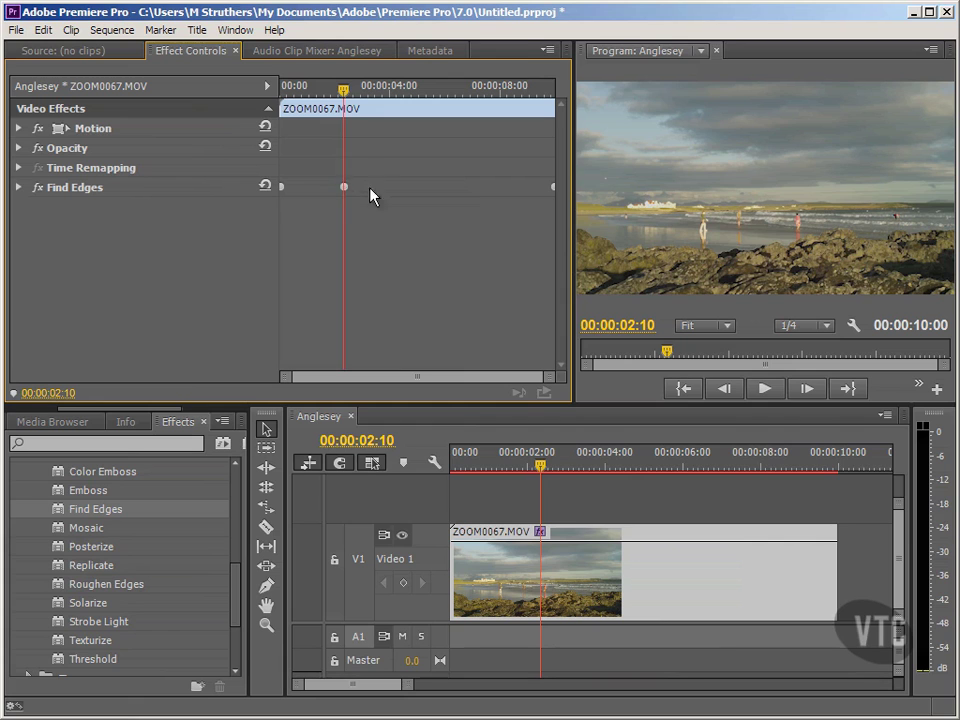
{"action": "left_click", "coordinate": [18, 187]}
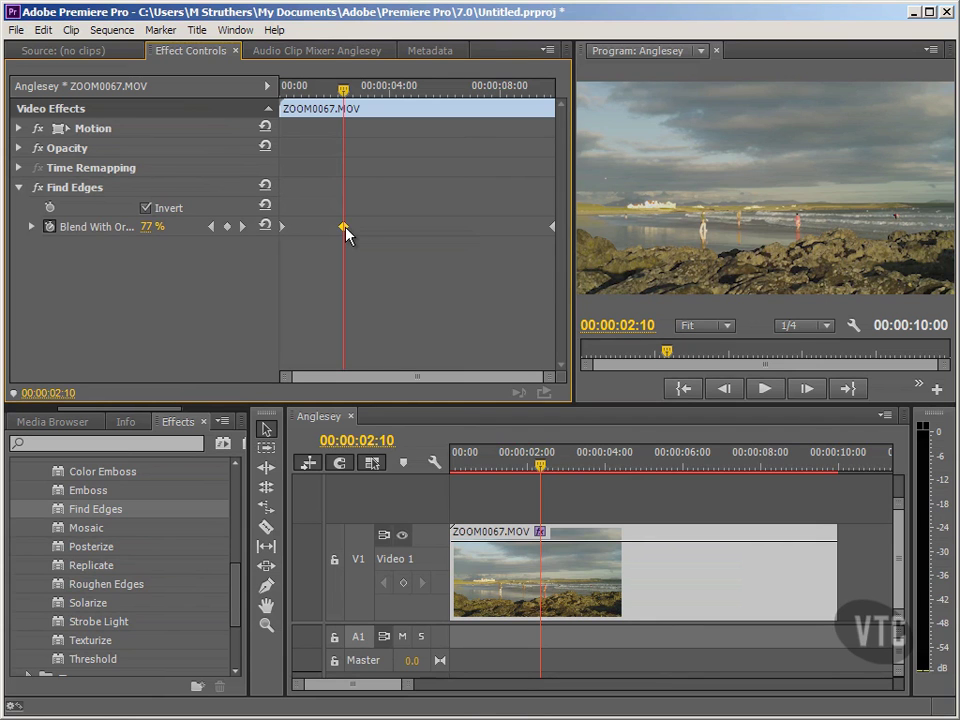
{"action": "mouse_move", "coordinate": [345, 228]}
{"action": "left_mouse_down"}
{"action": "mouse_move", "coordinate": [368, 229]}
{"action": "mouse_move", "coordinate": [328, 229]}
{"action": "mouse_move", "coordinate": [351, 229]}
{"action": "left_mouse_up"}
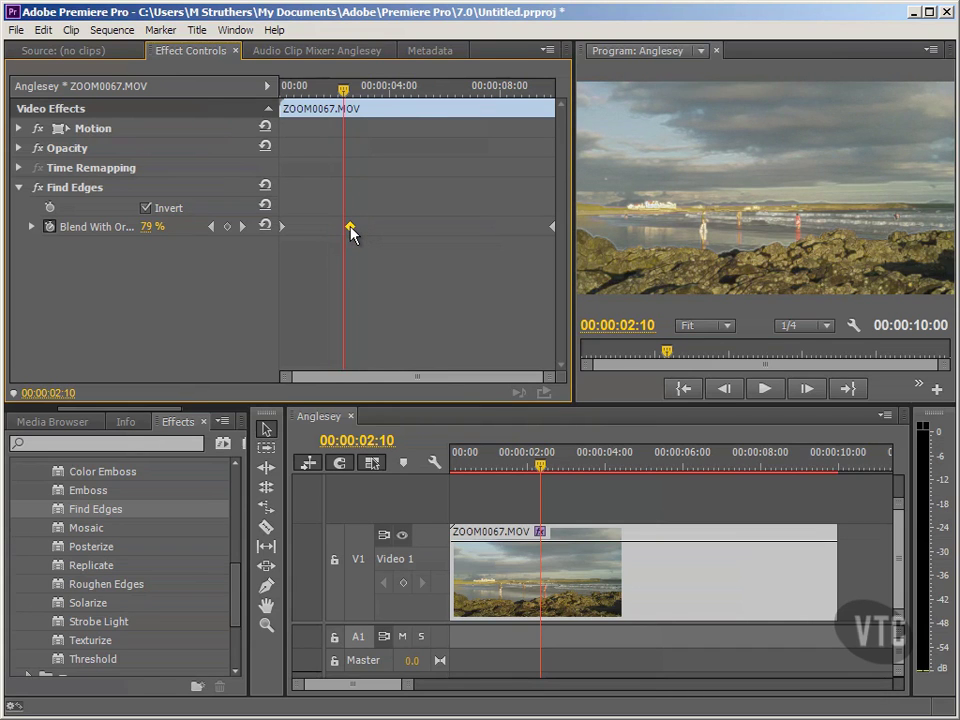
{"action": "left_click_drag", "start_coordinate": [351, 229], "coordinate": [344, 229]}
Copy the first Blend With Original keyframe and paste it over the keyframe at 00:00:02:10
{"action": "left_click", "coordinate": [212, 227]}
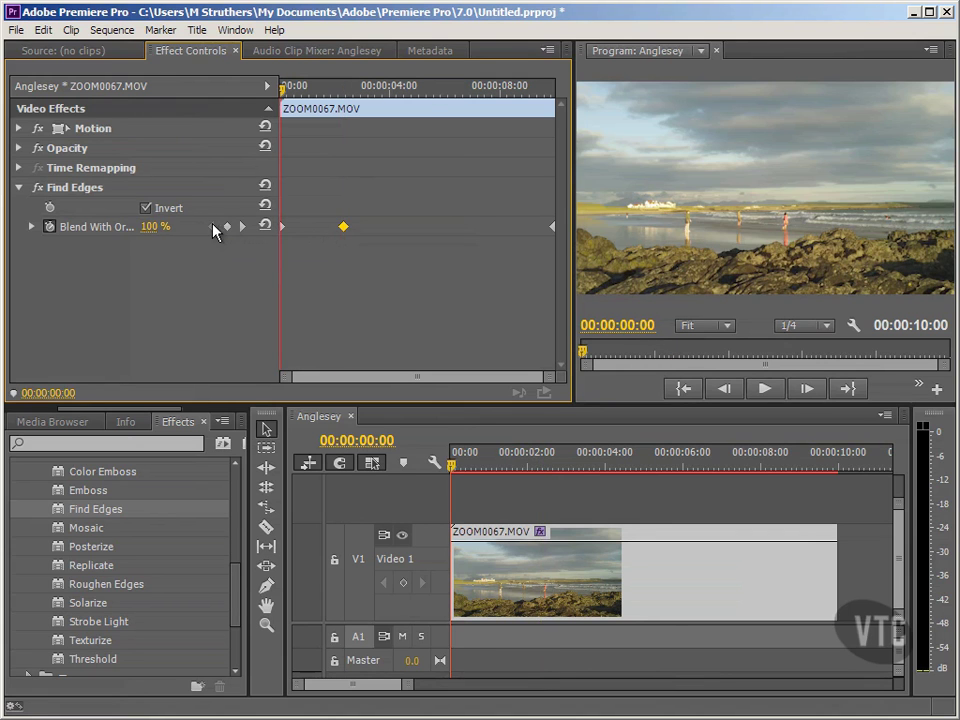
{"action": "right_click", "coordinate": [283, 228]}
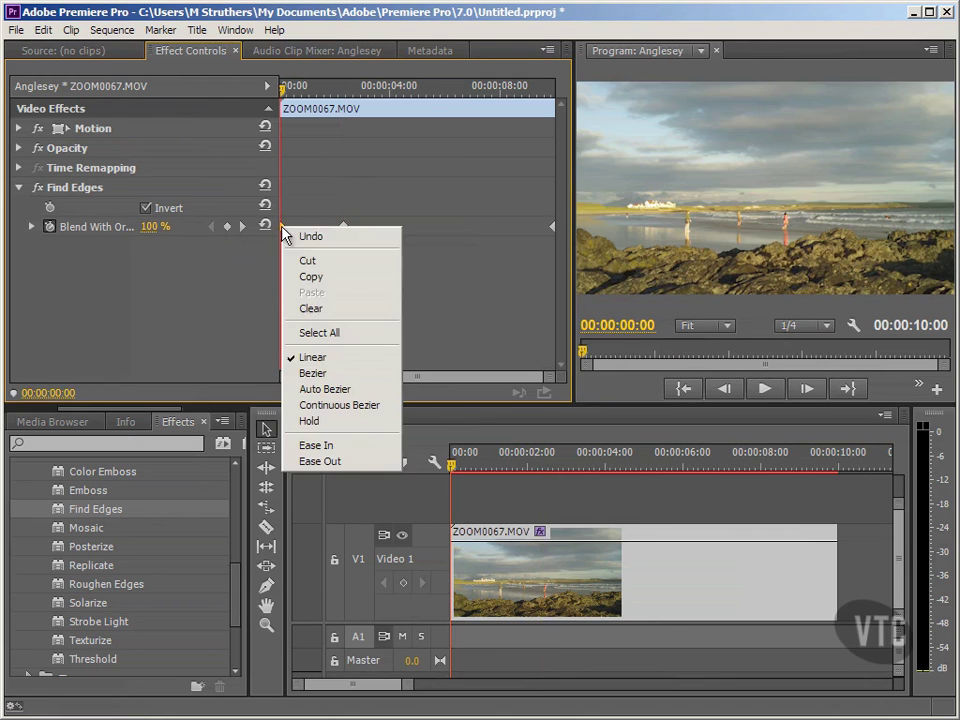
{"action": "left_click", "coordinate": [318, 277]}
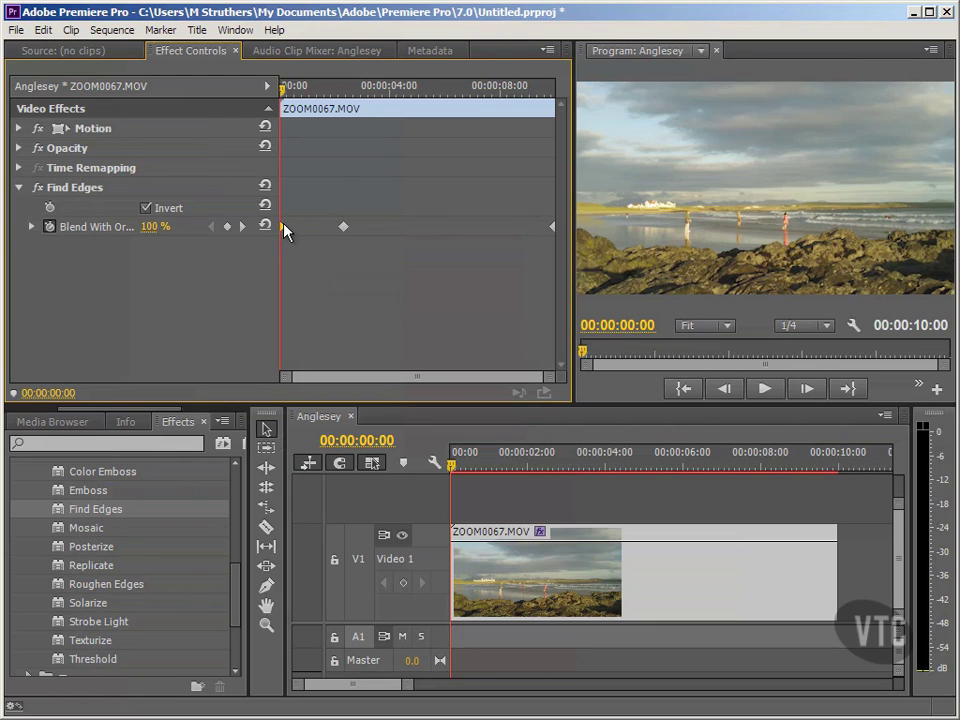
{"action": "left_click", "coordinate": [242, 227]}
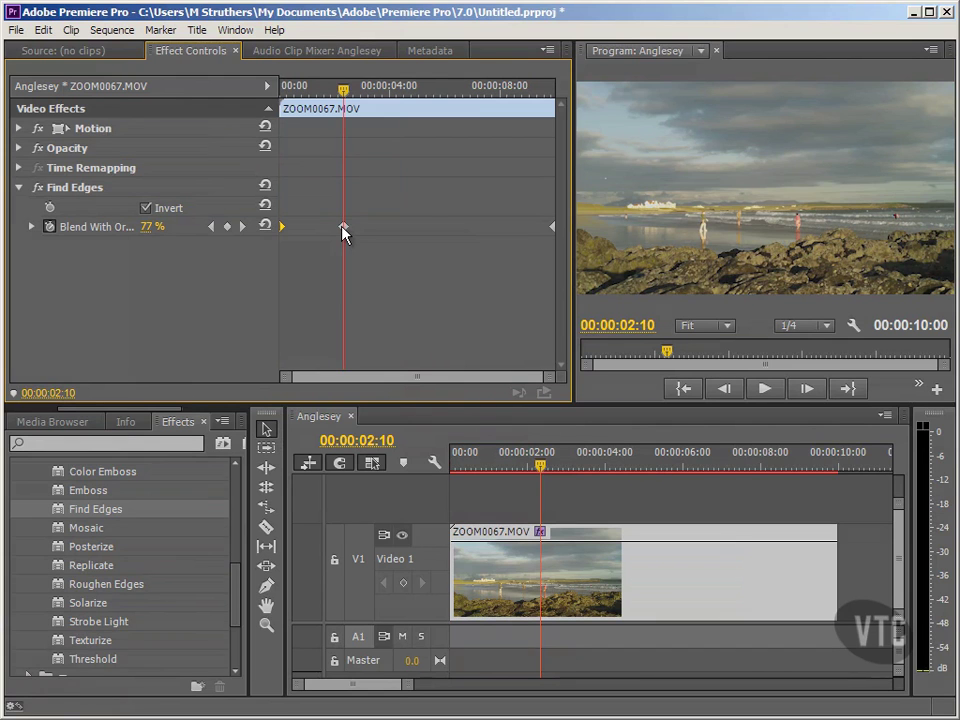
{"action": "right_click", "coordinate": [342, 228]}
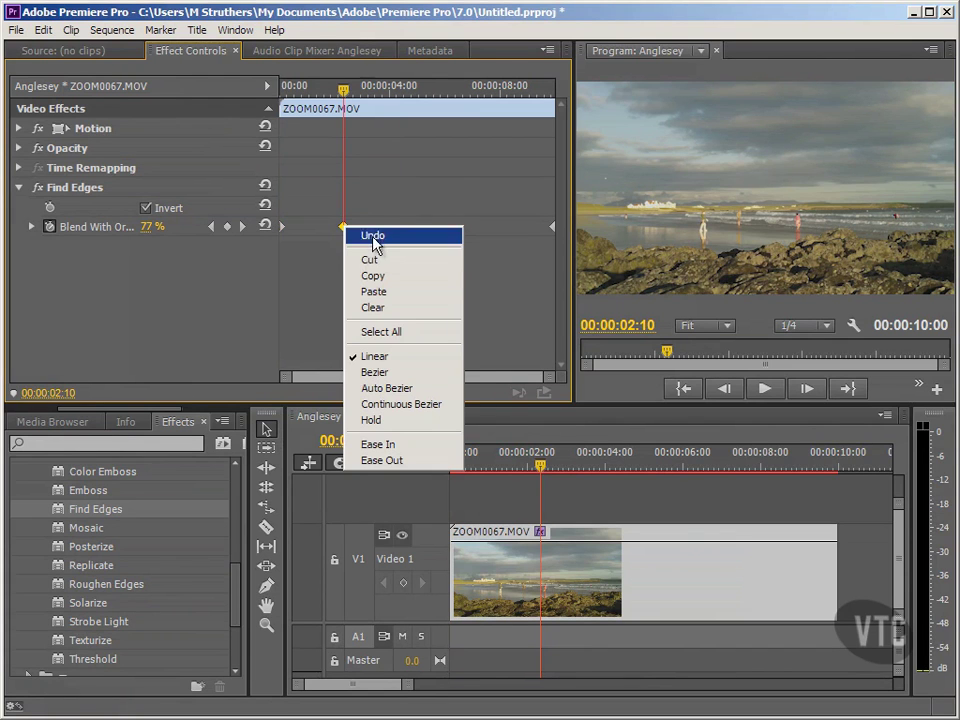
{"action": "left_click", "coordinate": [374, 292]}
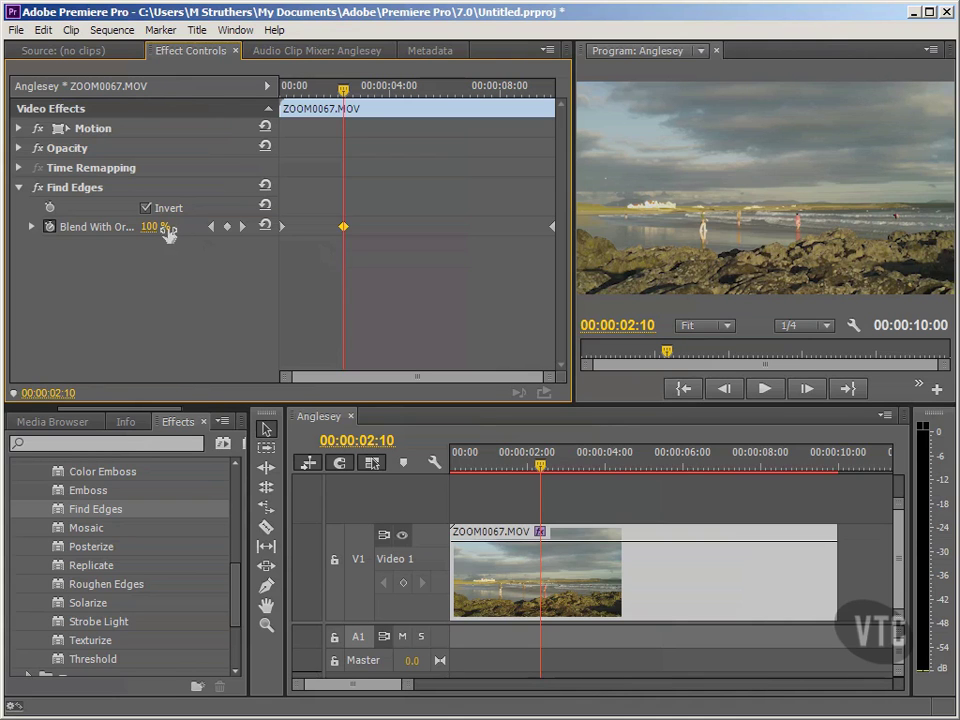
Check the Blend With Original value between the first two keyframes and its graph, and collapse the Find Edges settings
{"action": "left_click_drag", "start_coordinate": [347, 101], "coordinate": [322, 111]}
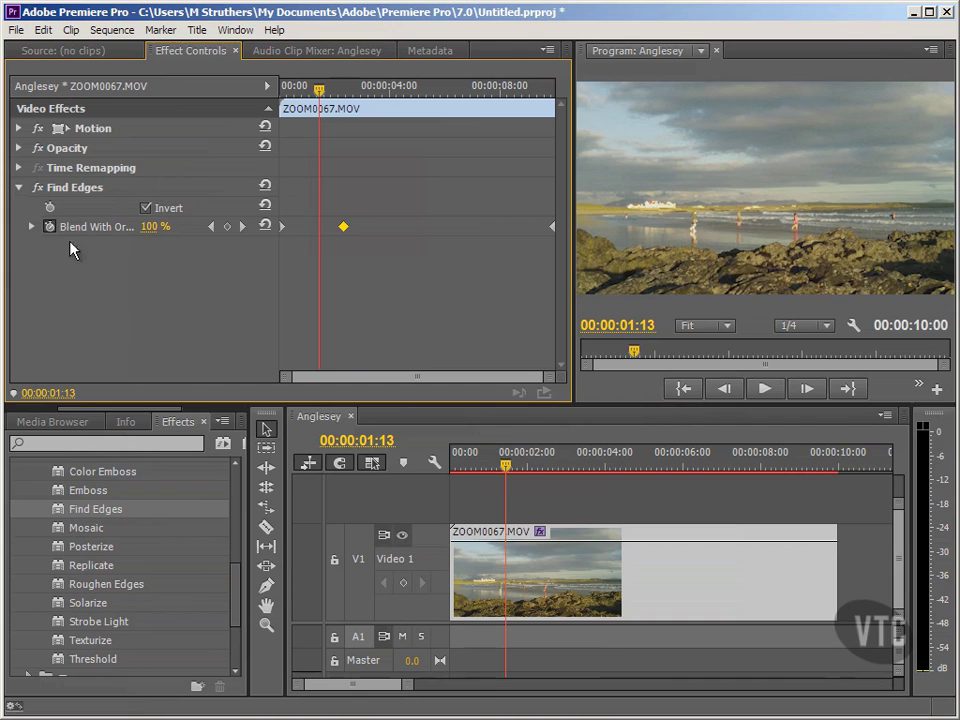
{"action": "left_click", "coordinate": [31, 227]}
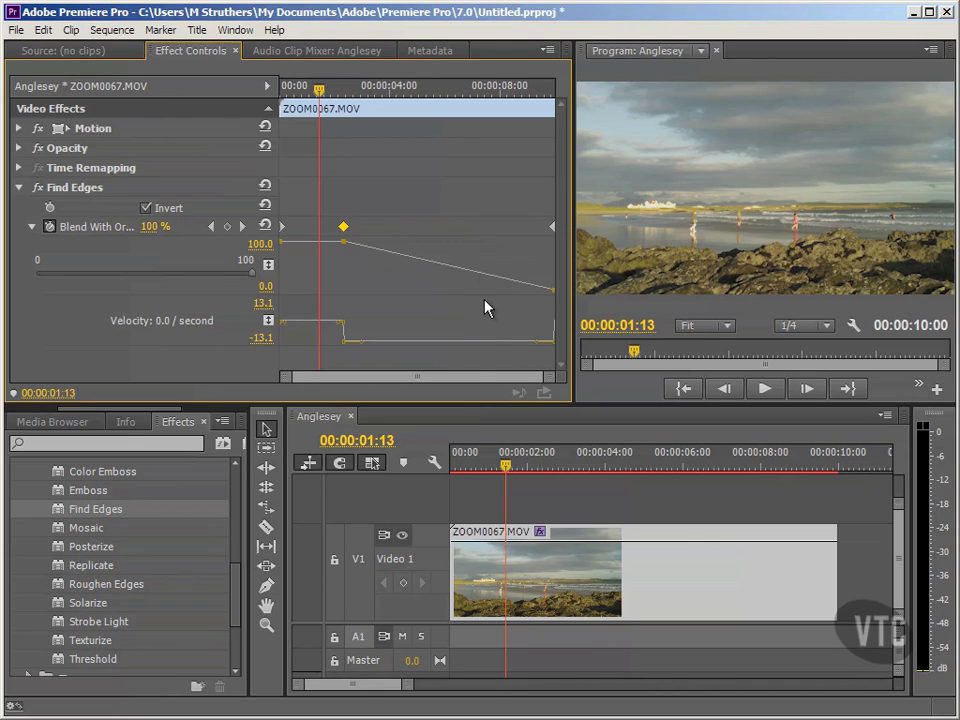
{"action": "left_click", "coordinate": [31, 227]}
{"action": "left_click", "coordinate": [18, 187]}
Play the sequence from the start to review the timing of the Find Edges blend, and return to the start
{"action": "left_click", "coordinate": [684, 389]}
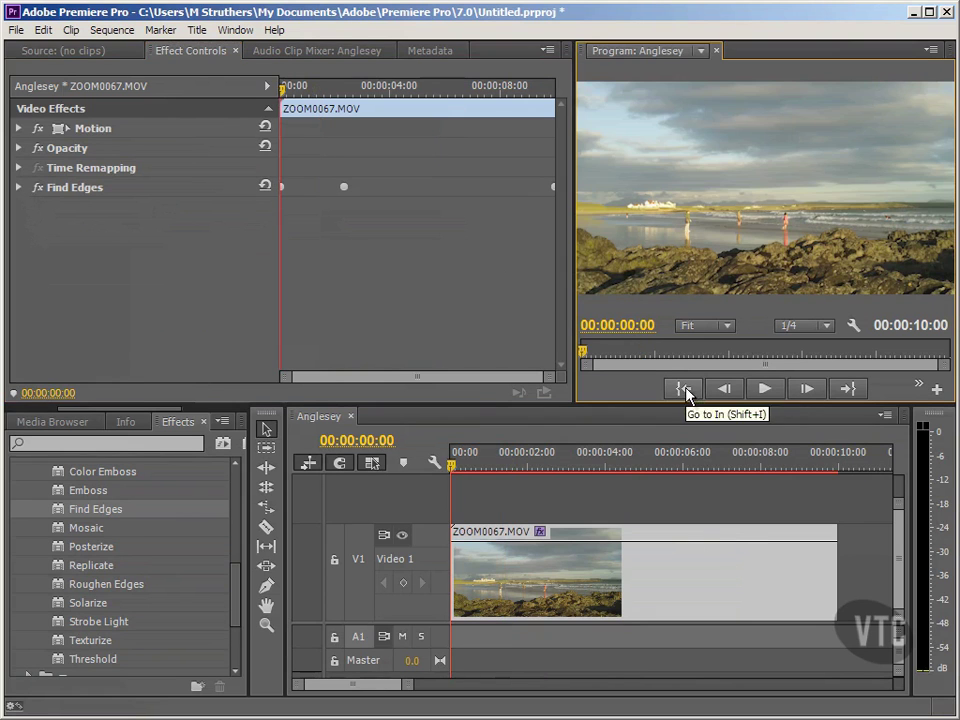
{"action": "left_click", "coordinate": [764, 390]}
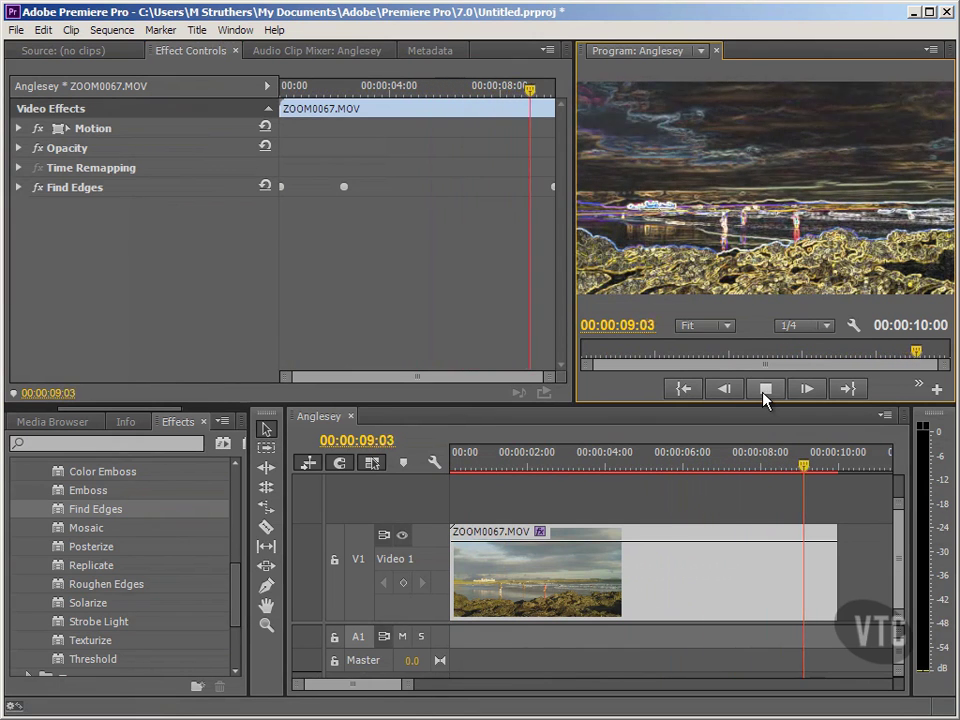
{"action": "left_click", "coordinate": [764, 395]}
{"action": "left_click", "coordinate": [688, 388]}
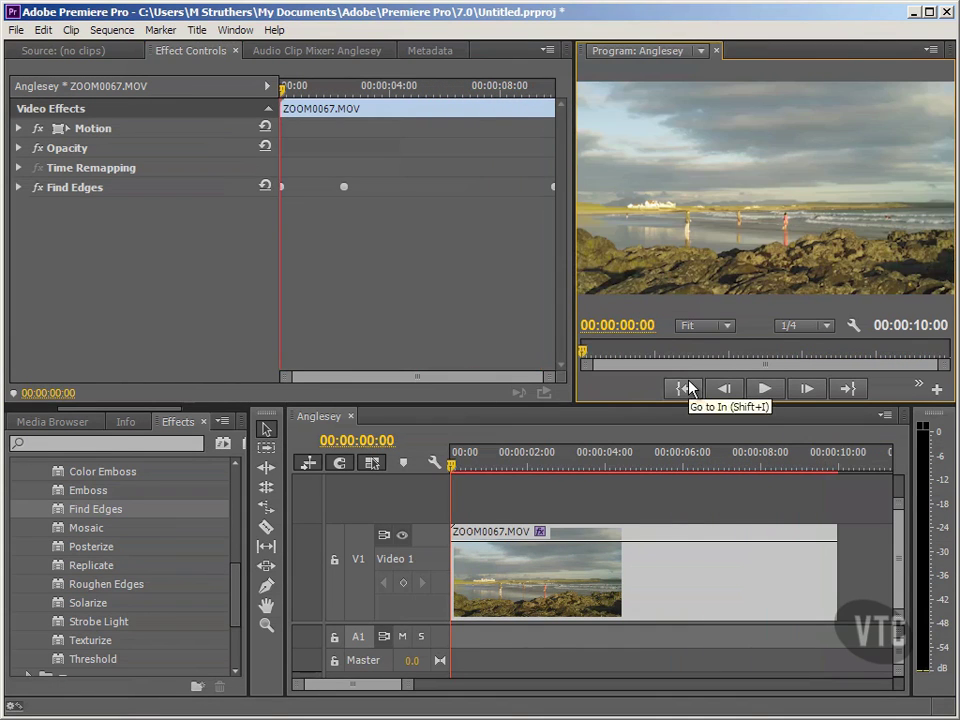